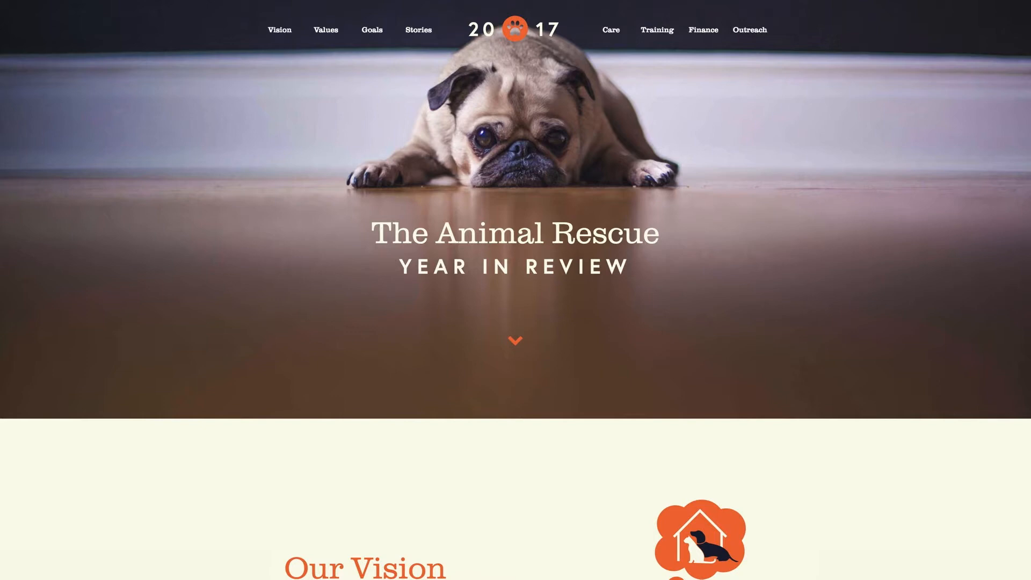
Look over the Year in Review demo page from its opening banner through the vision and values sections, ending back at the banner.
scroll(746, 224, down, 10)
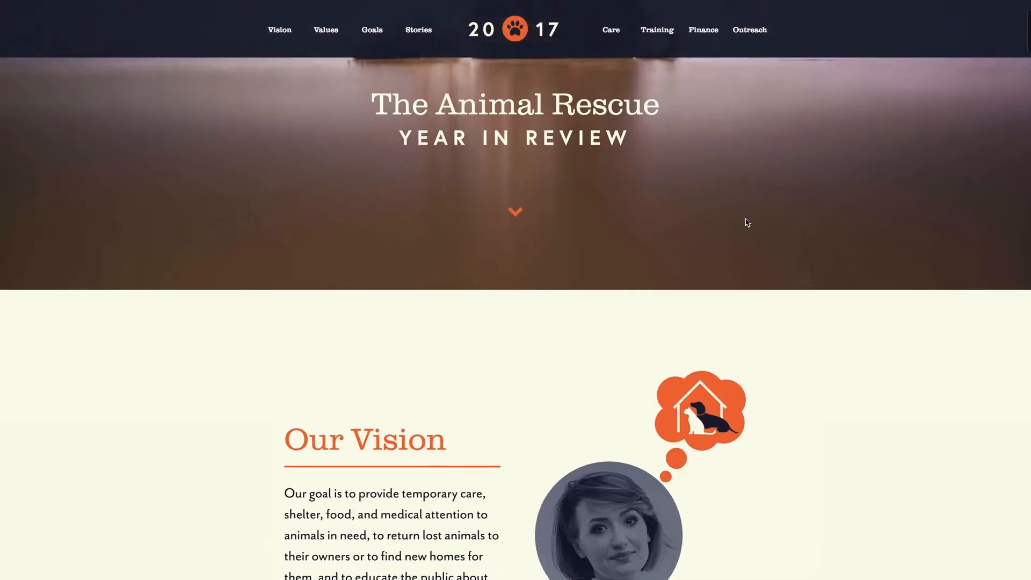
scroll(775, 229, down, 10)
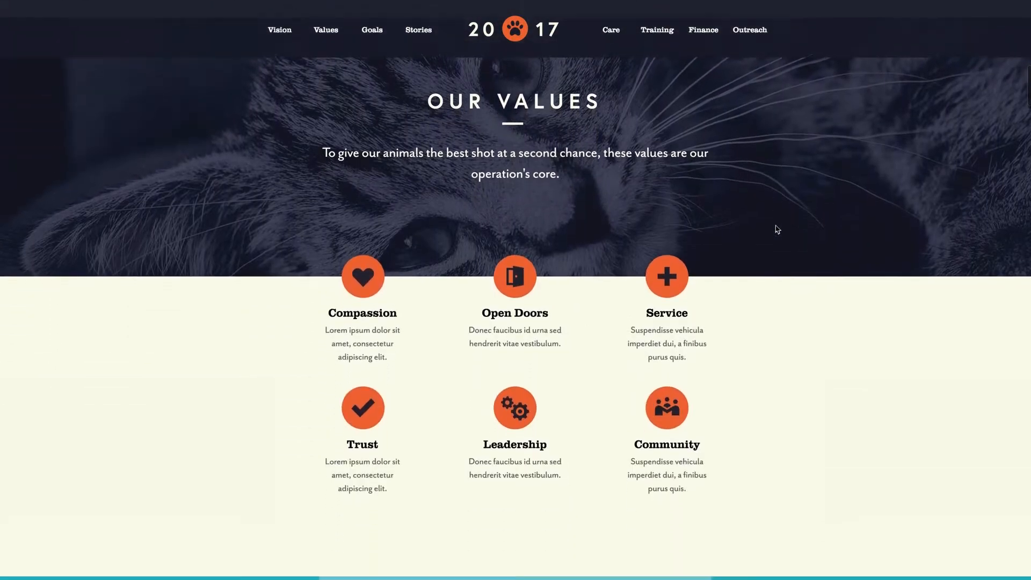
scroll(775, 229, down, 2)
scroll(777, 228, up, 16)
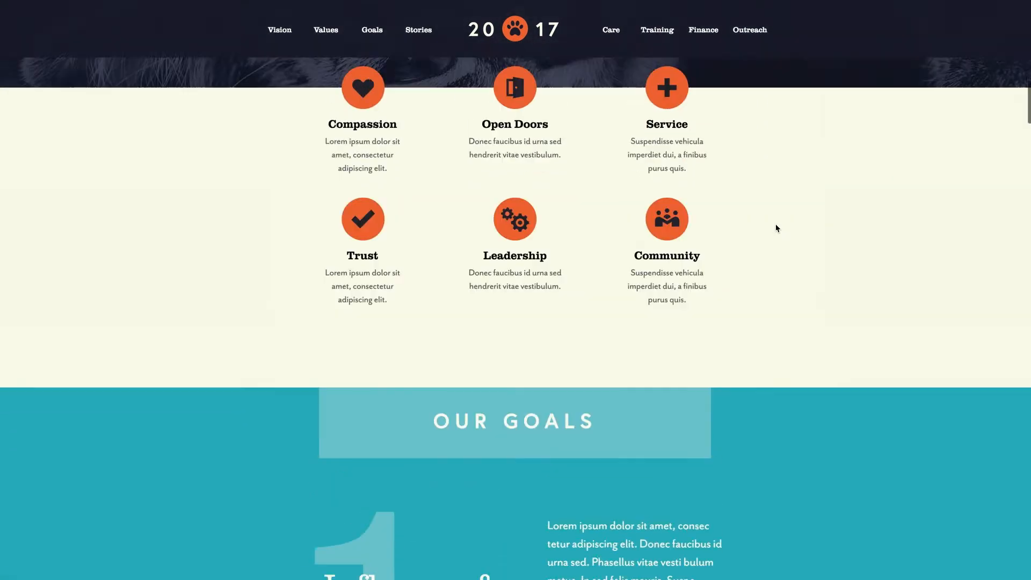
scroll(776, 228, up, 5)
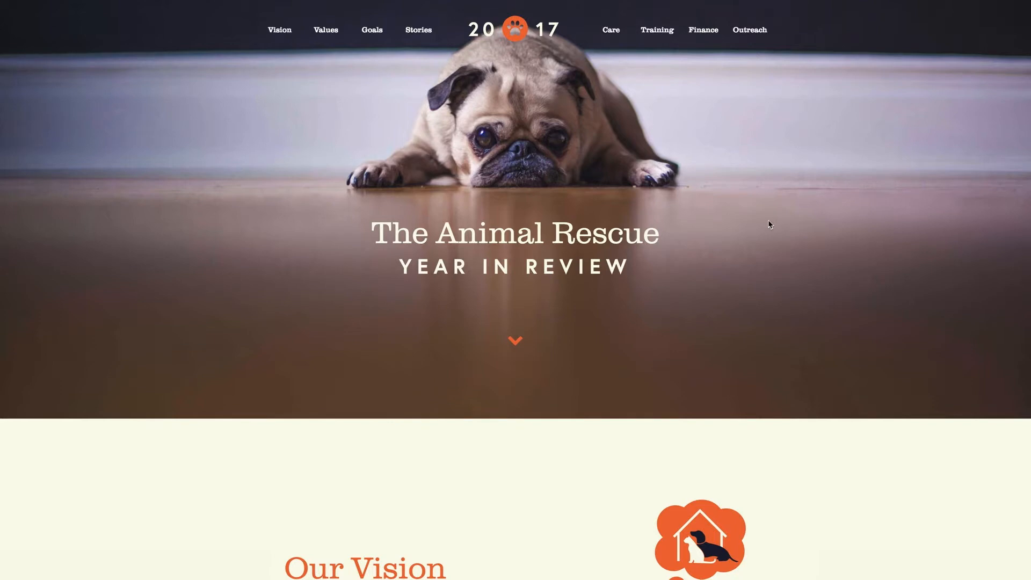
scroll(768, 224, down, 7)
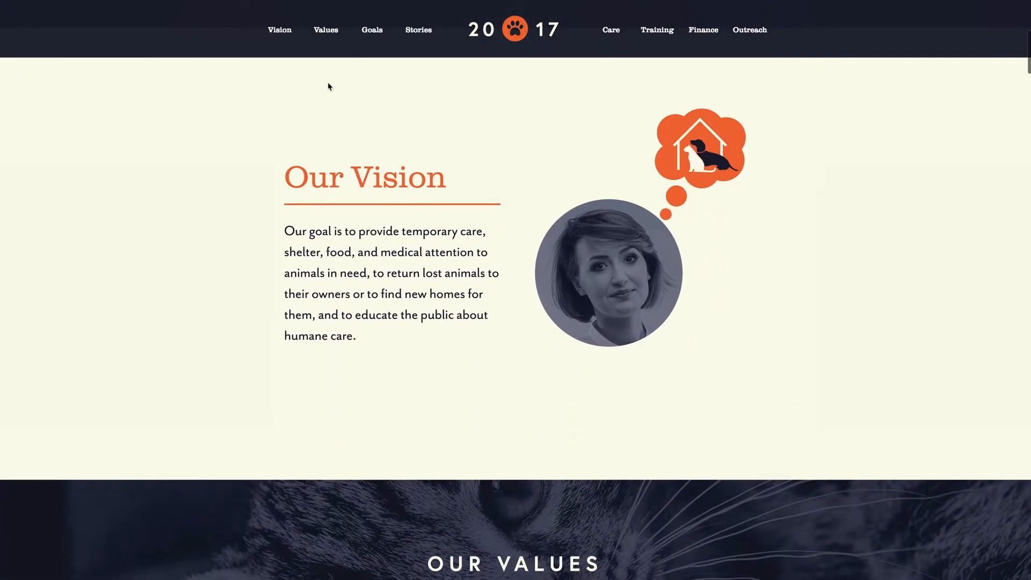
scroll(345, 95, up, 5)
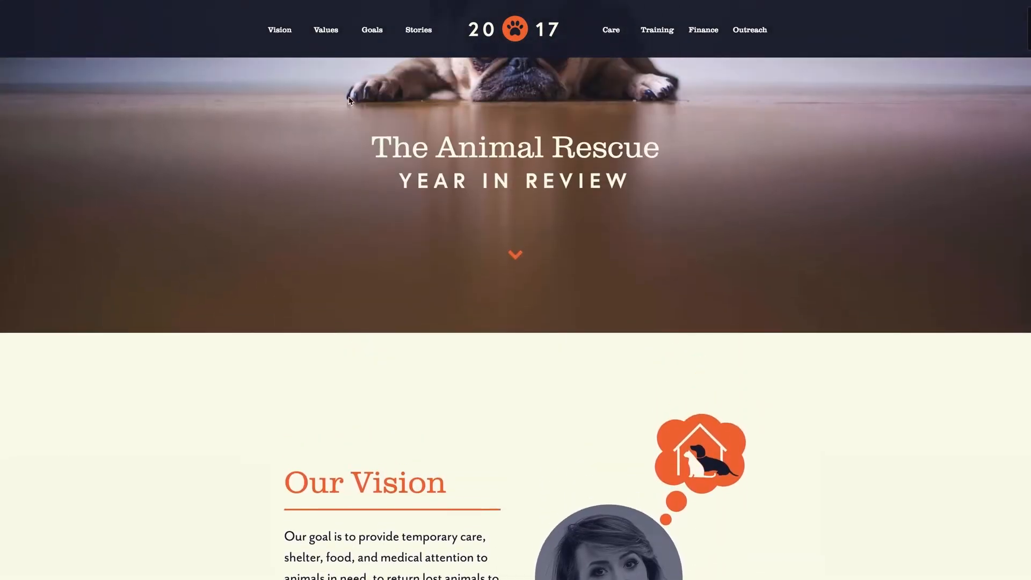
scroll(382, 127, up, 1)
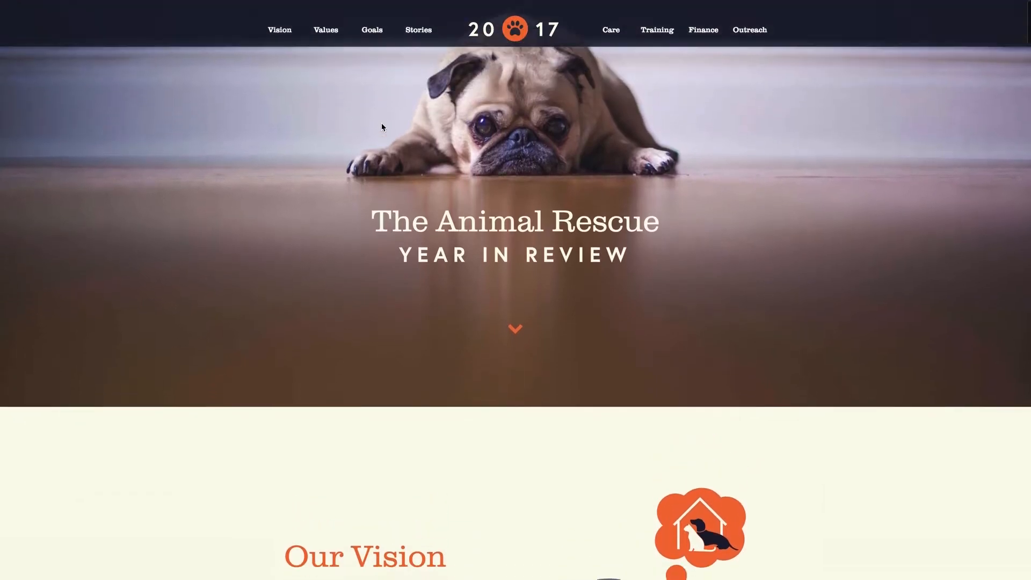
scroll(381, 123, up, 1)
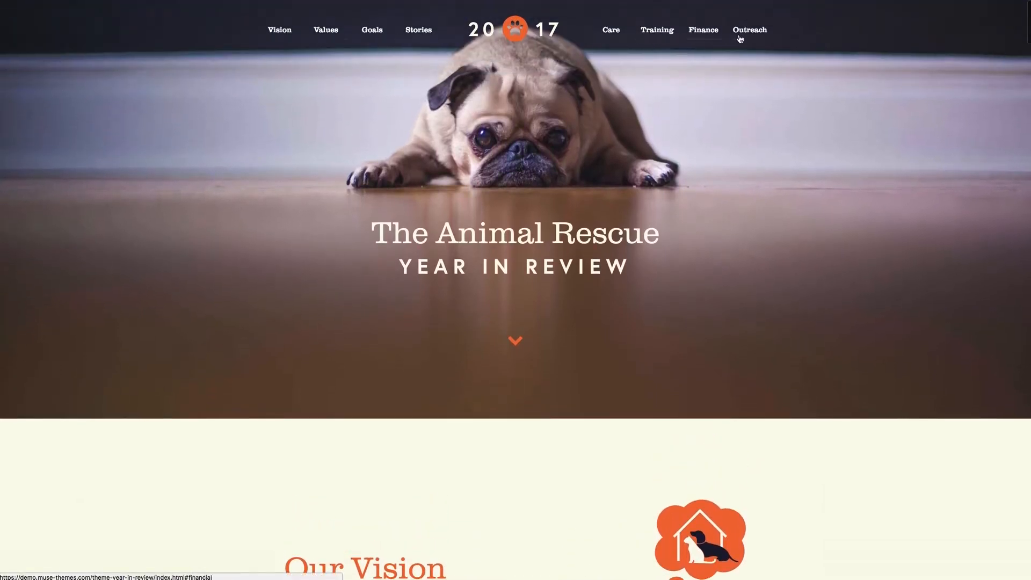
Examine the Our Vision text and the Our Values section with its six icon entries on the demo page.
scroll(468, 213, down, 3)
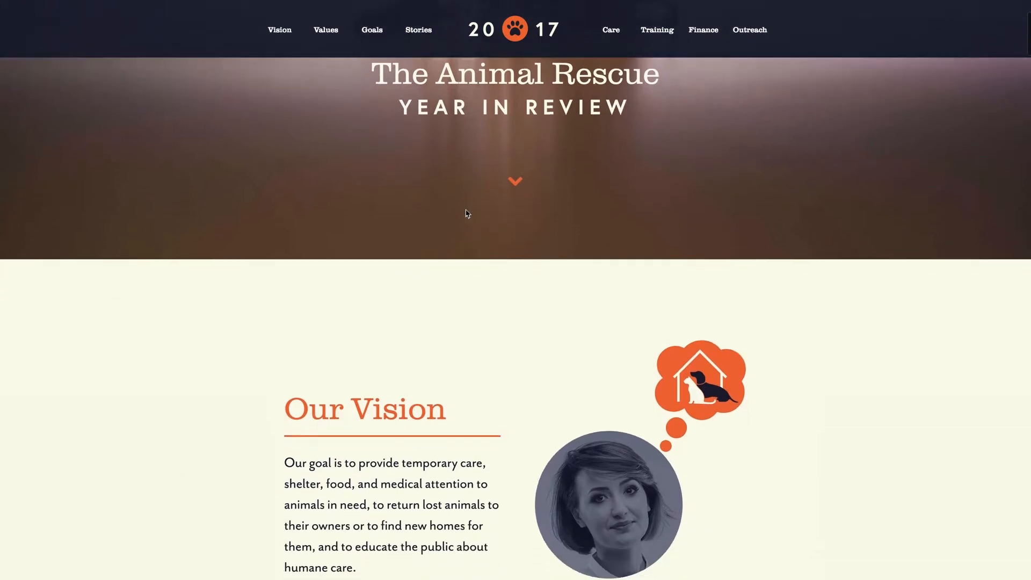
scroll(468, 213, down, 3)
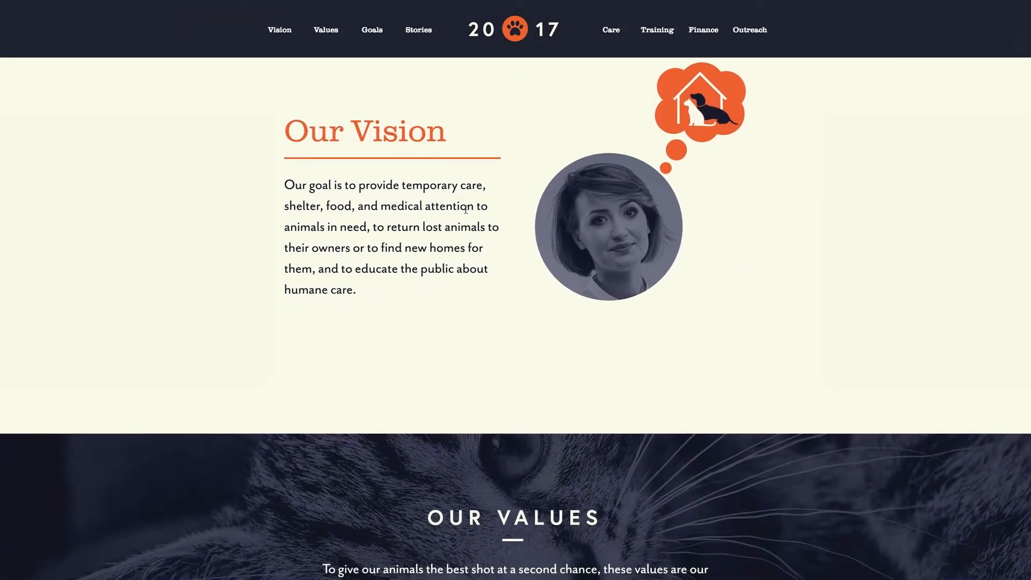
scroll(466, 210, down, 3)
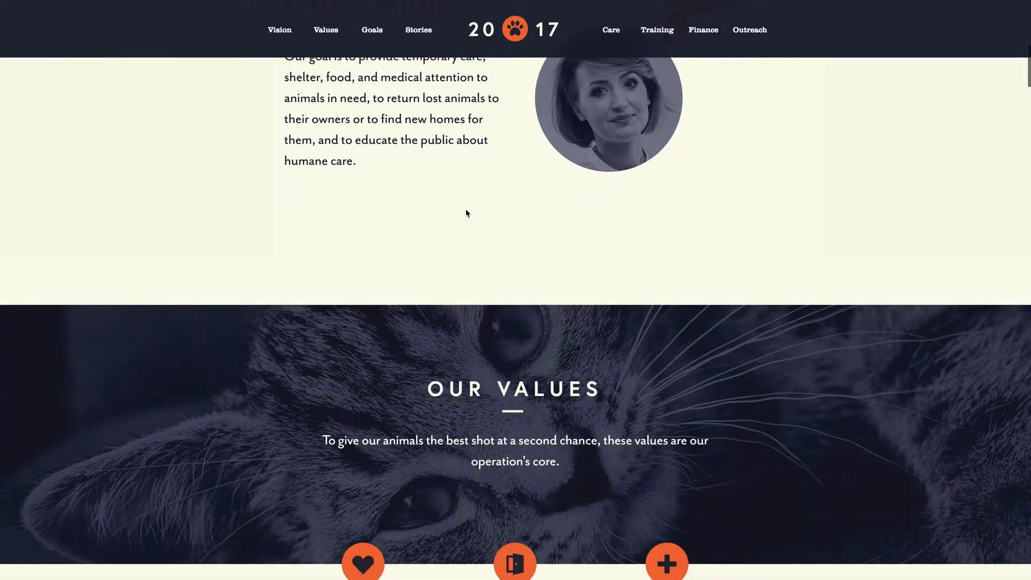
scroll(466, 214, down, 3)
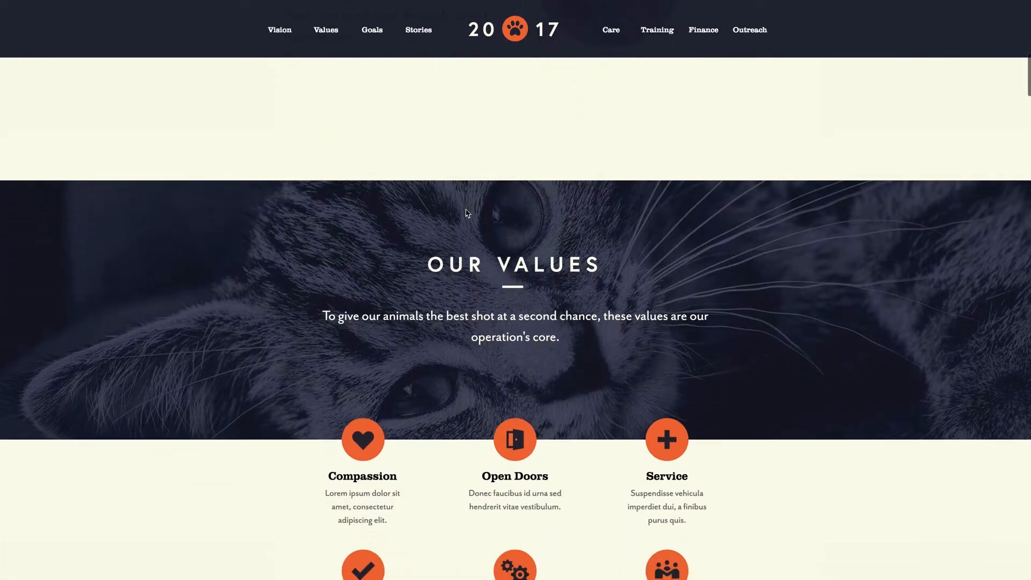
scroll(467, 213, down, 1)
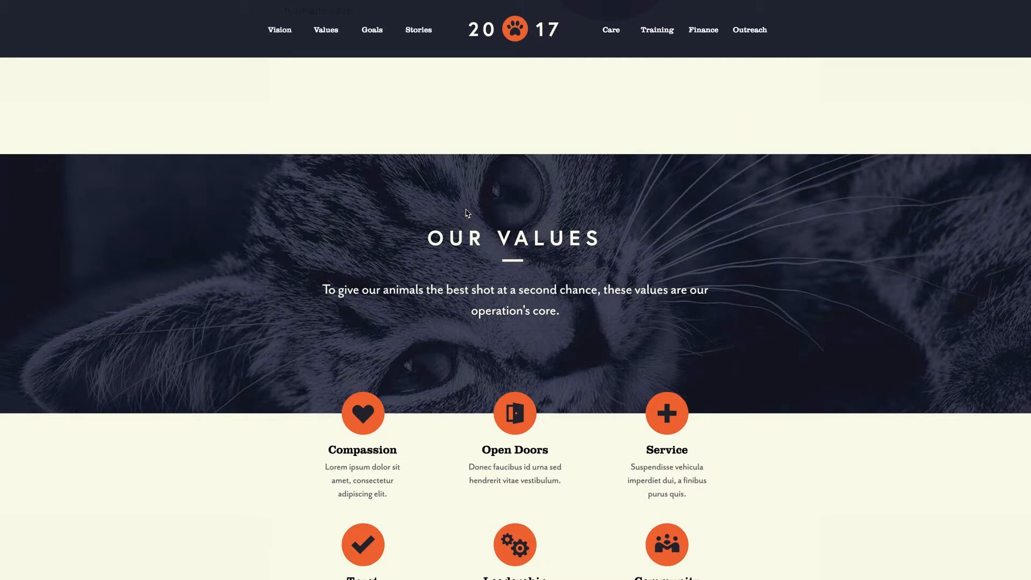
scroll(466, 214, down, 2)
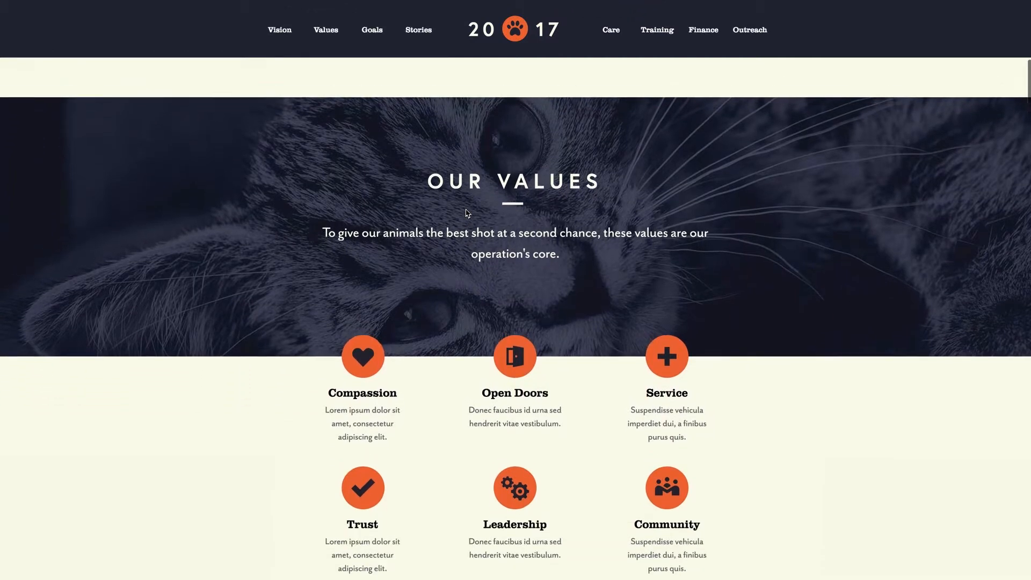
scroll(466, 213, up, 3)
scroll(466, 213, down, 4)
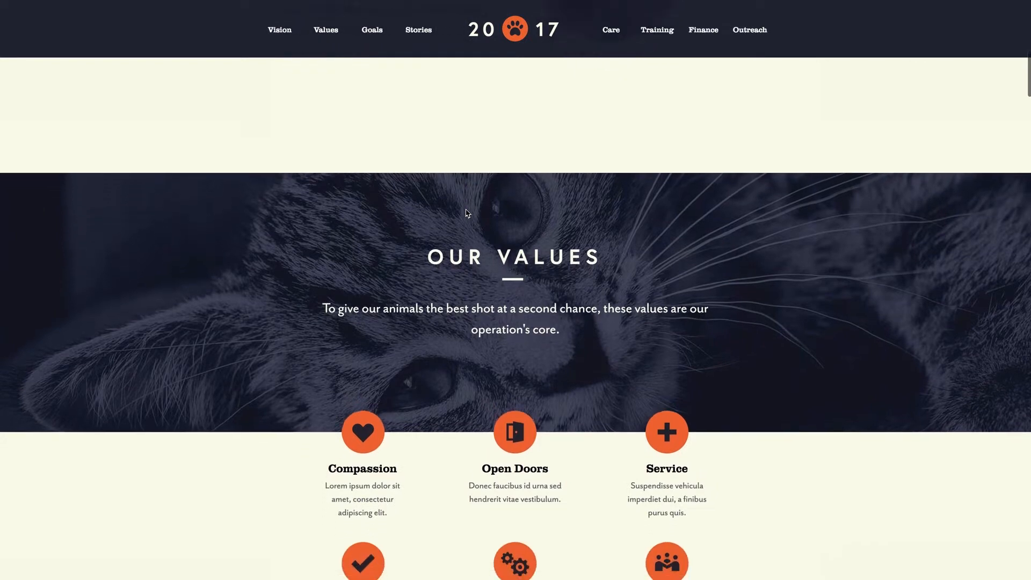
scroll(467, 209, down, 3)
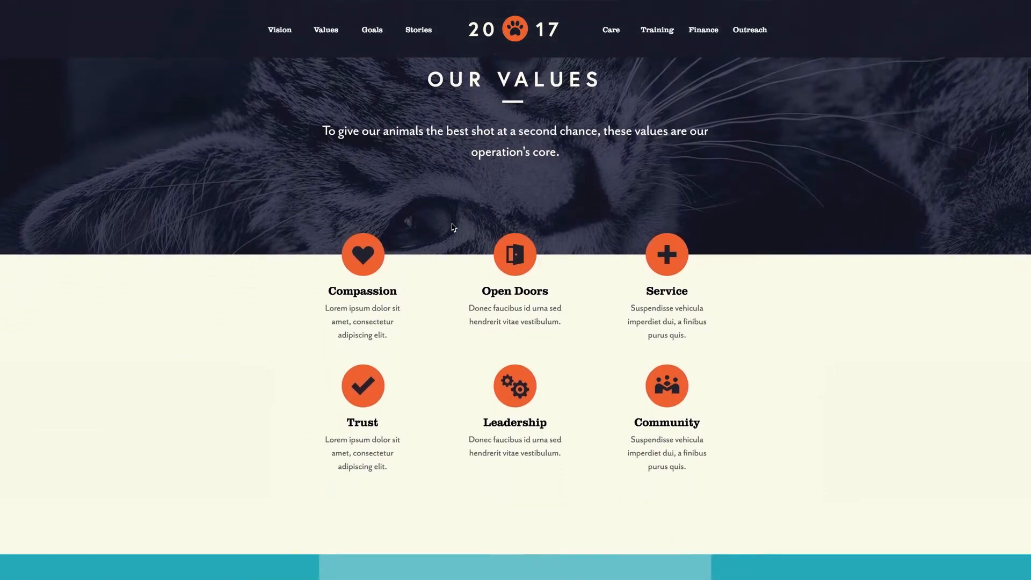
View the first Success Stories photo, the parrot, at full size and close it.
scroll(452, 227, down, 10)
scroll(453, 227, down, 20)
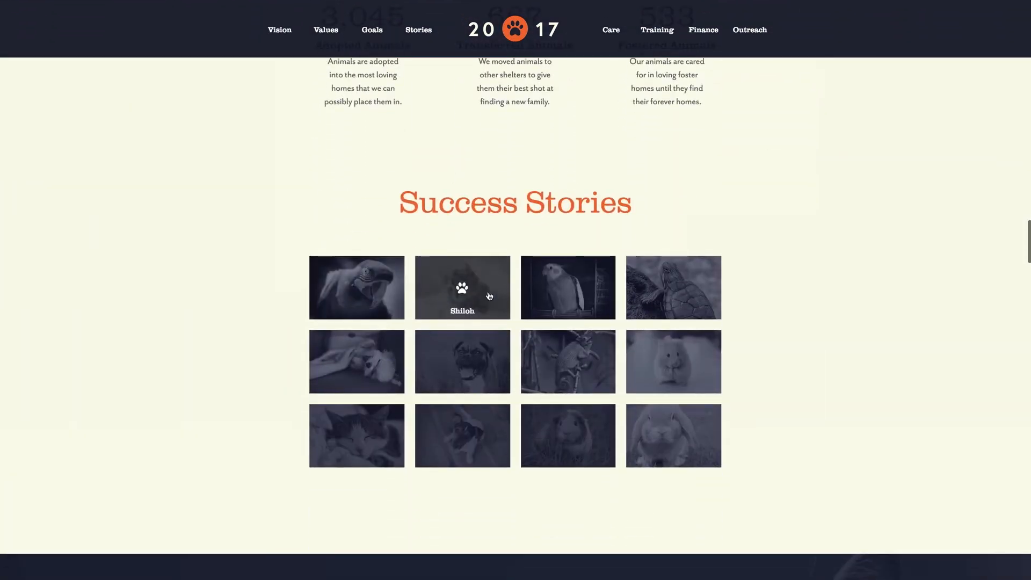
click(355, 288)
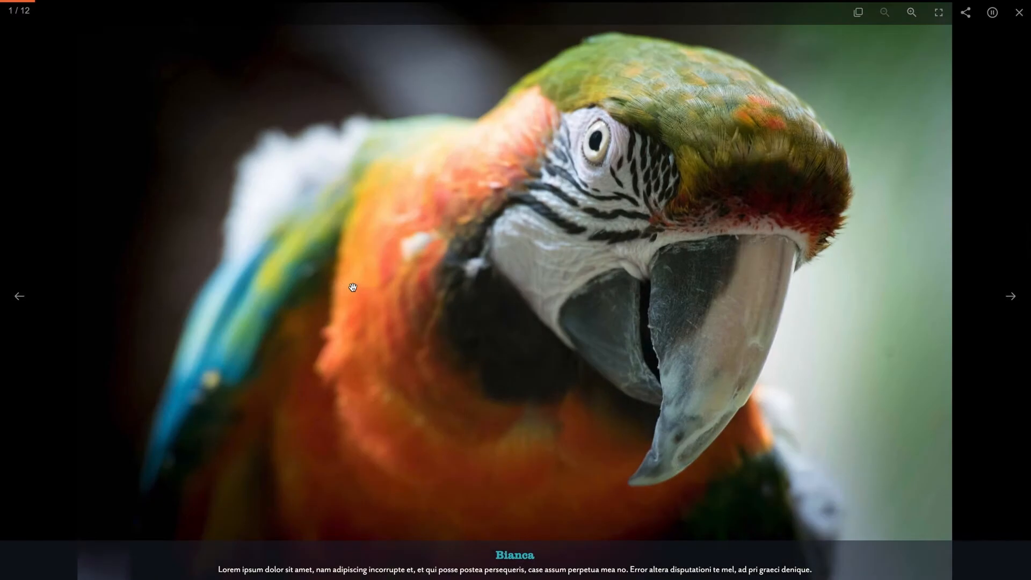
click(1019, 12)
Review the veterinary care, finance and outreach sections, checking a segment of the revenue donut chart.
scroll(869, 219, down, 20)
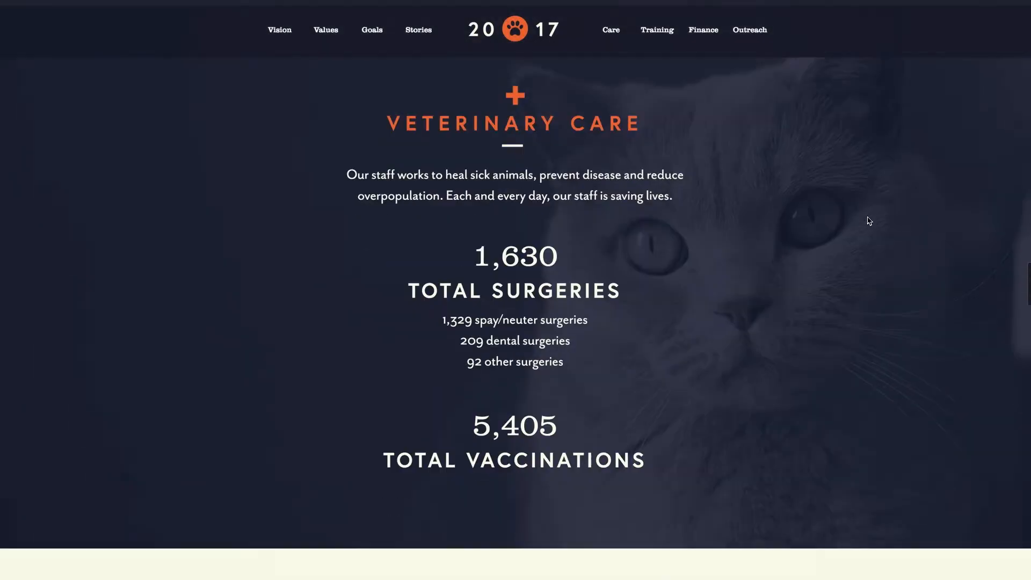
scroll(869, 221, down, 15)
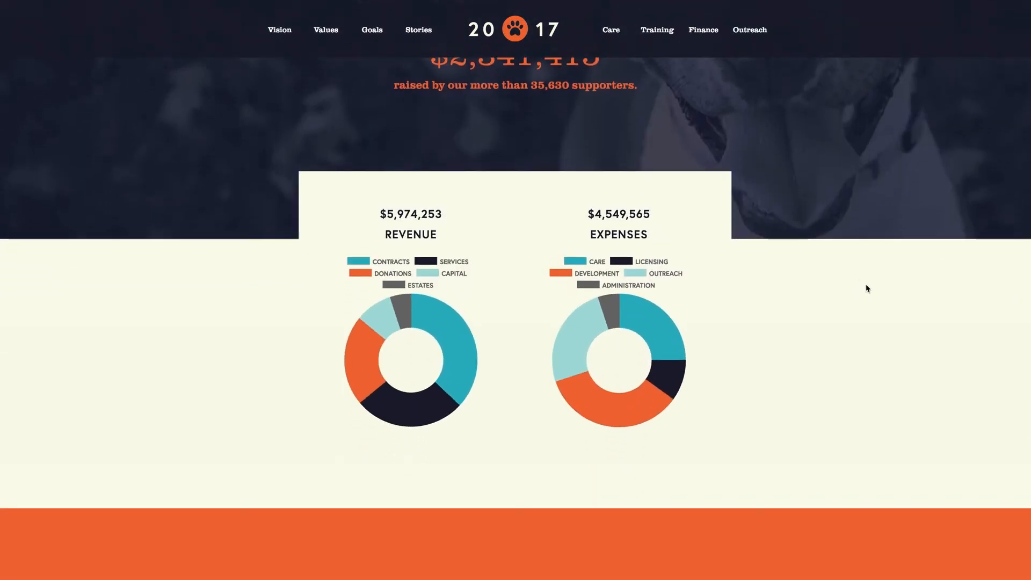
mouse_move(456, 350)
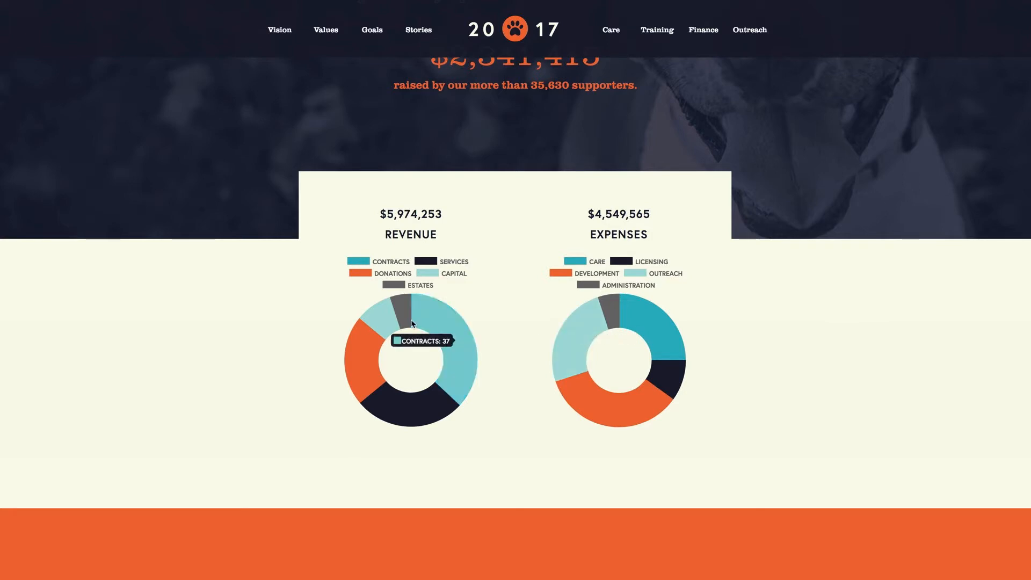
scroll(246, 303, down, 3)
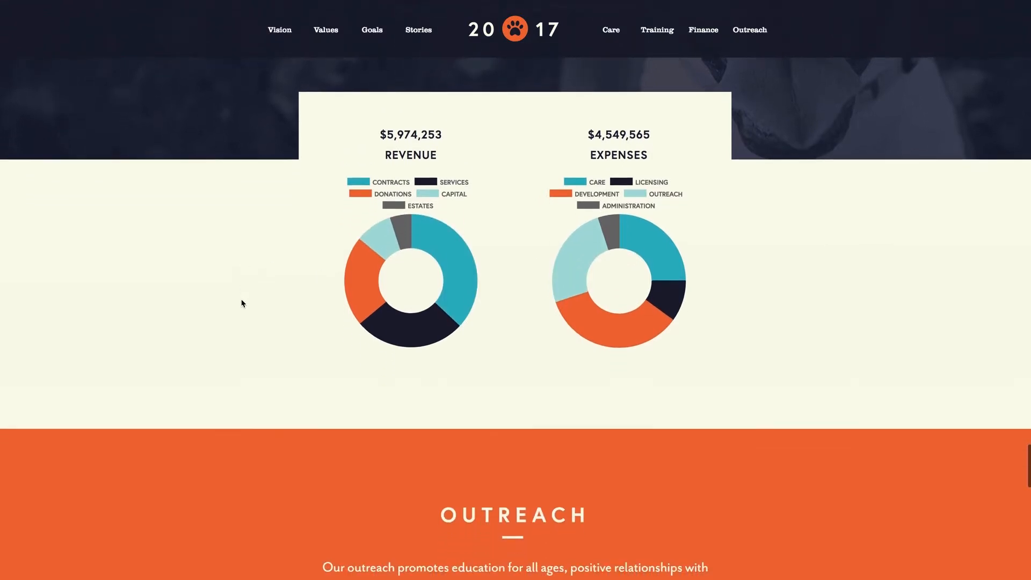
scroll(233, 299, down, 15)
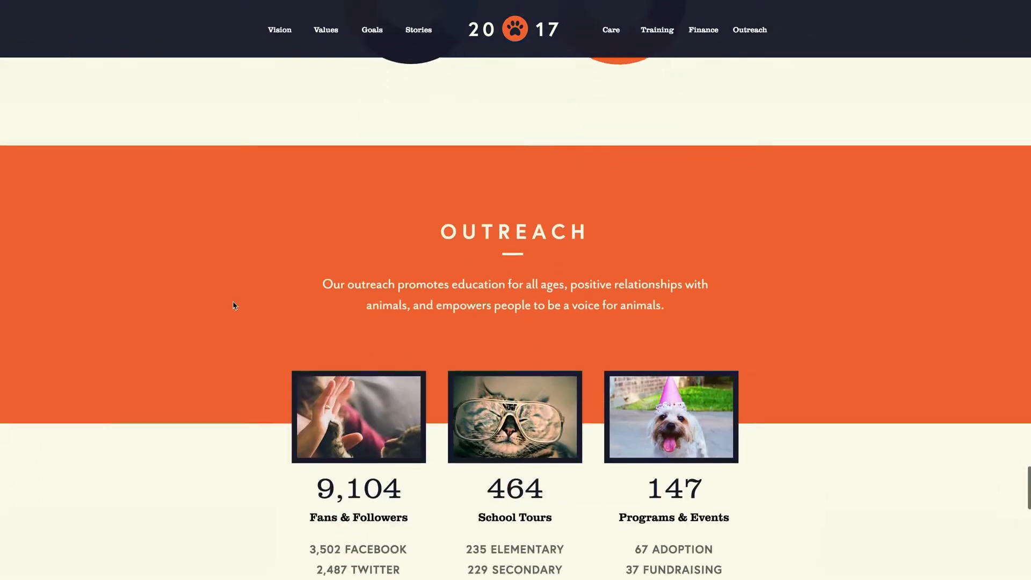
scroll(221, 306, down, 5)
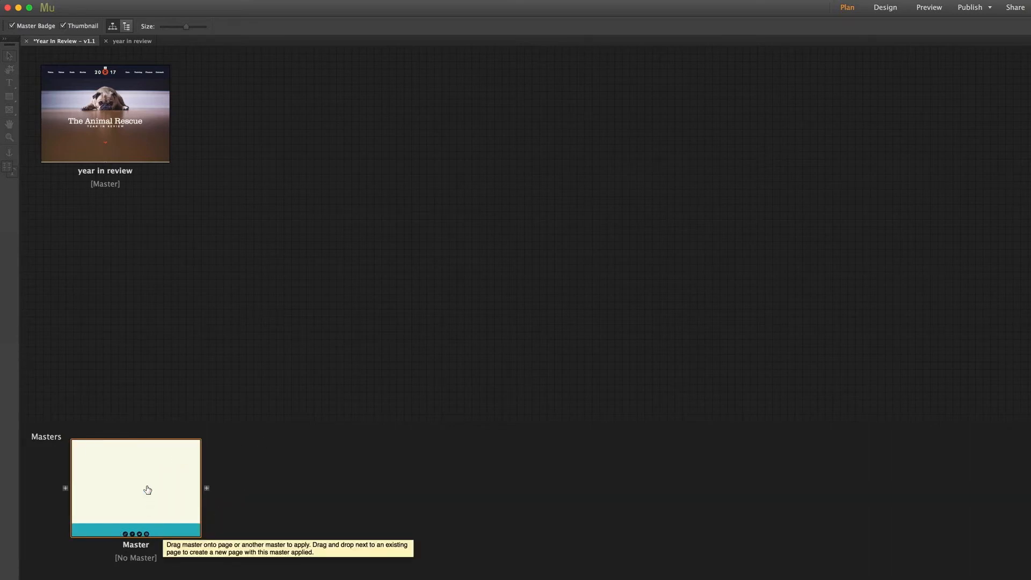
In Adobe Muse, open the year in review page for design and show the site's graphic styles.
double_click(101, 128)
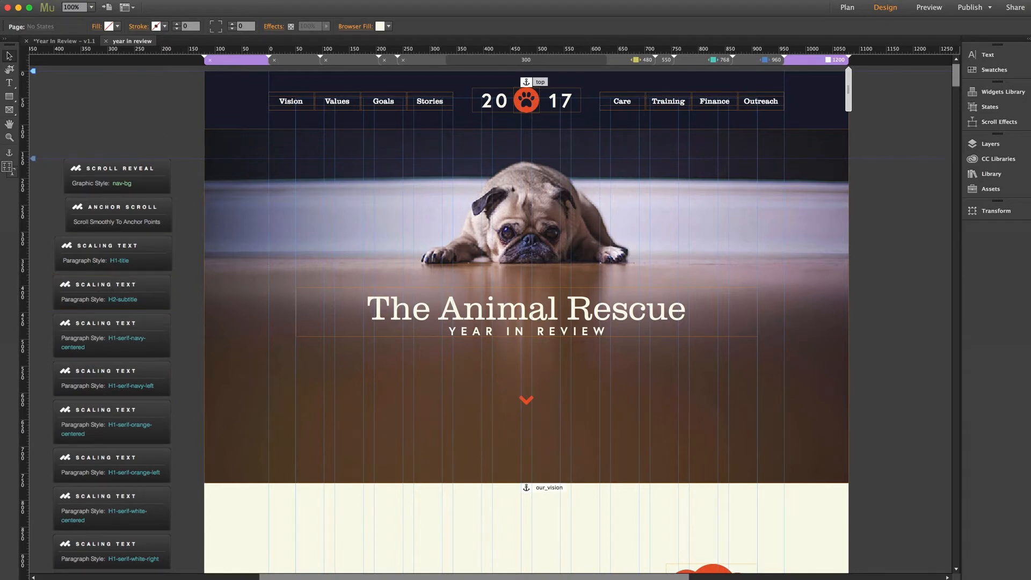
click(252, 110)
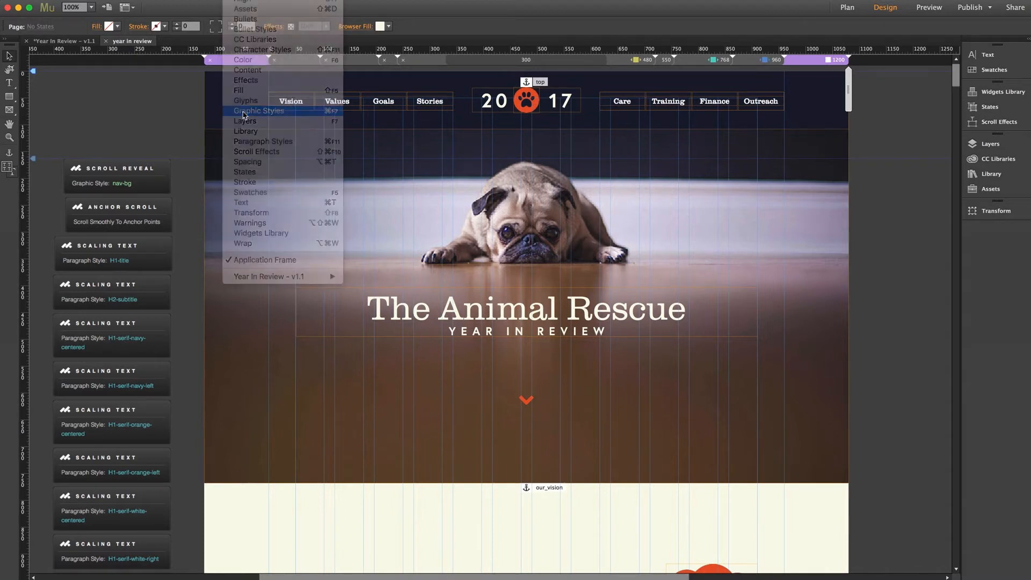
Select the Scaling Text widget for the H1-title paragraph style and inspect its options, with the graphic styles list hidden.
click(128, 249)
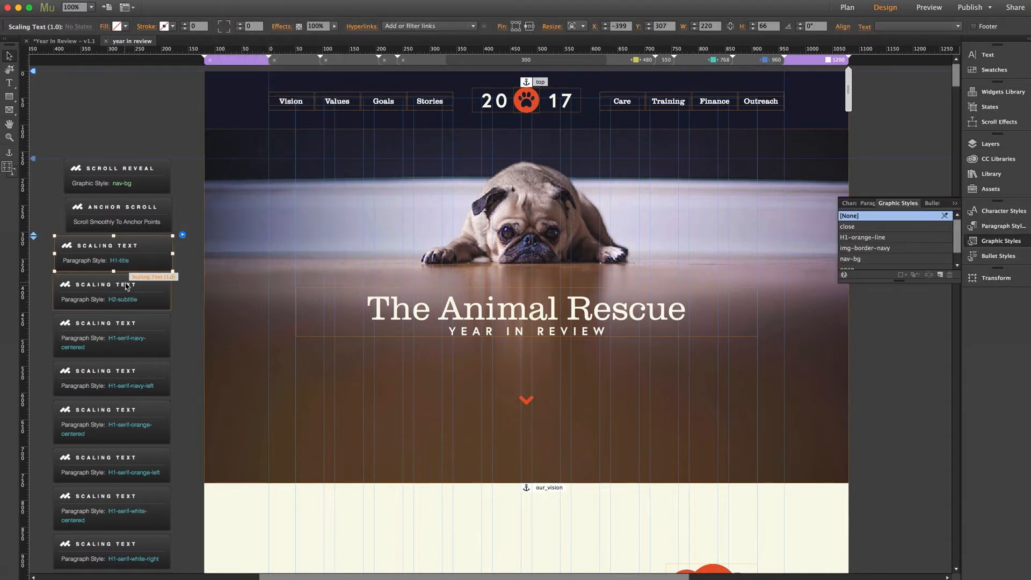
click(984, 240)
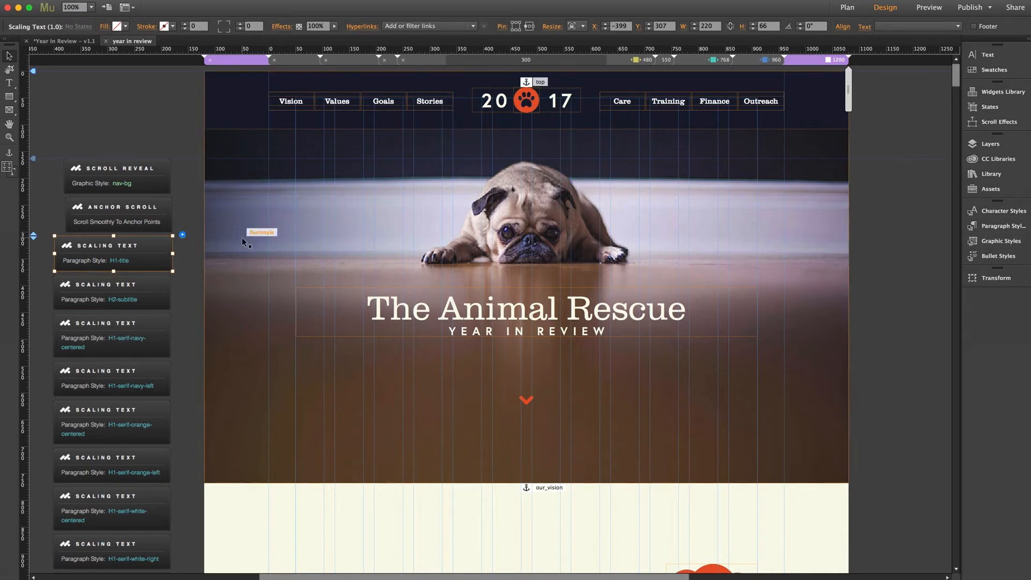
click(182, 235)
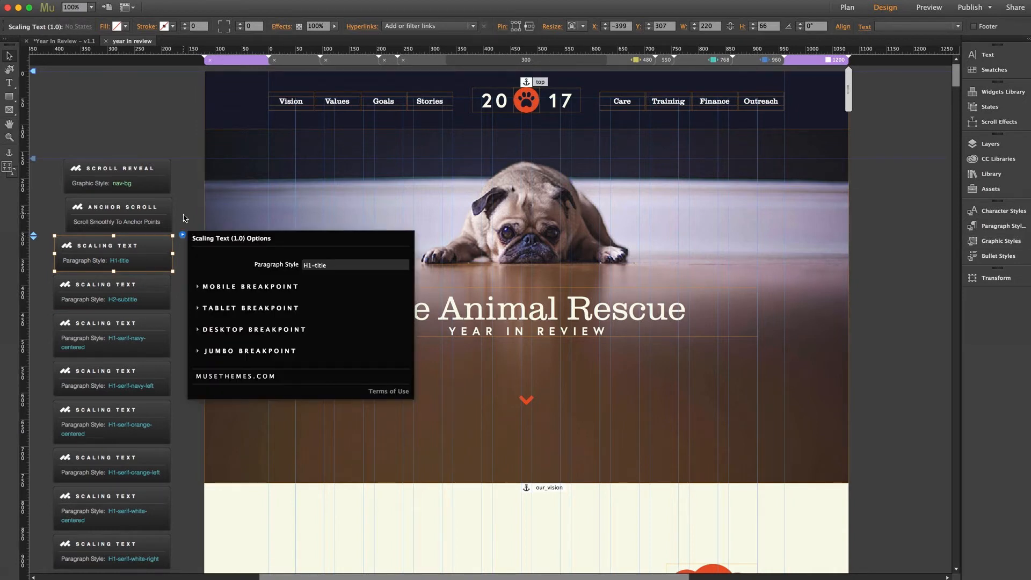
click(185, 220)
Check which paragraph style is applied to the heading "The Animal Rescue" by selecting its full text and showing the paragraph styles.
double_click(399, 314)
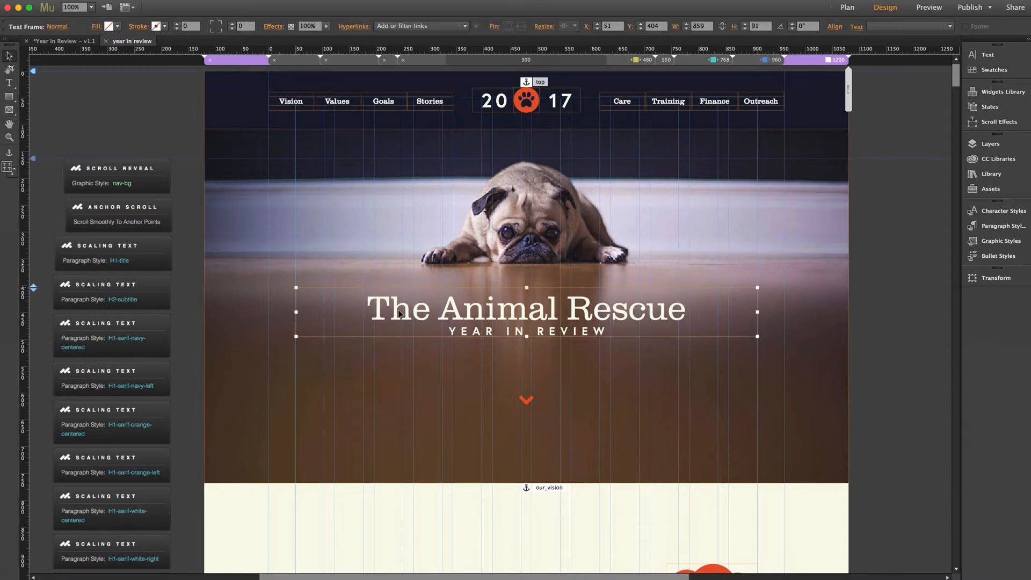
double_click(408, 307)
key(super+a)
click(370, 309)
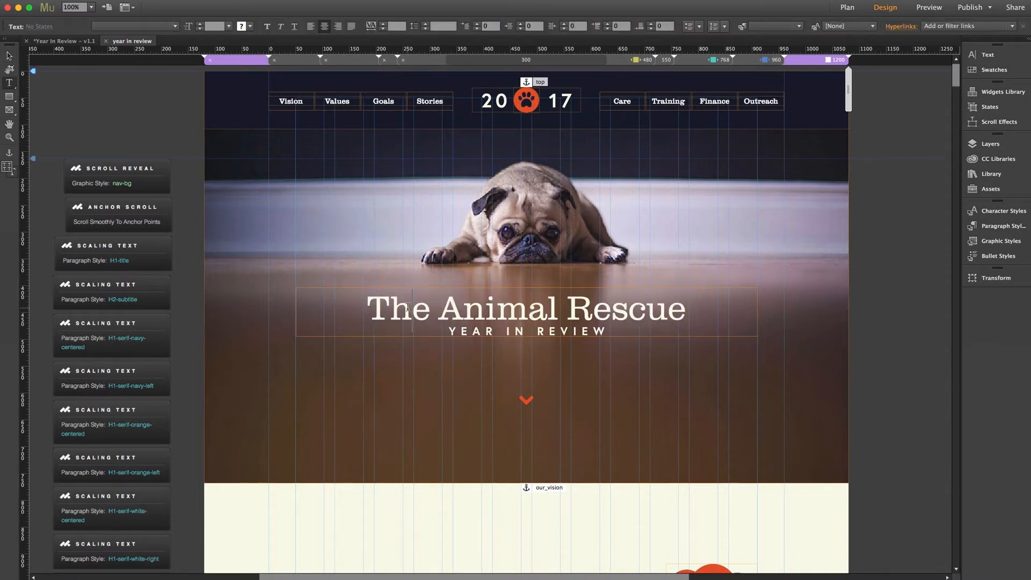
drag(369, 309, 819, 265)
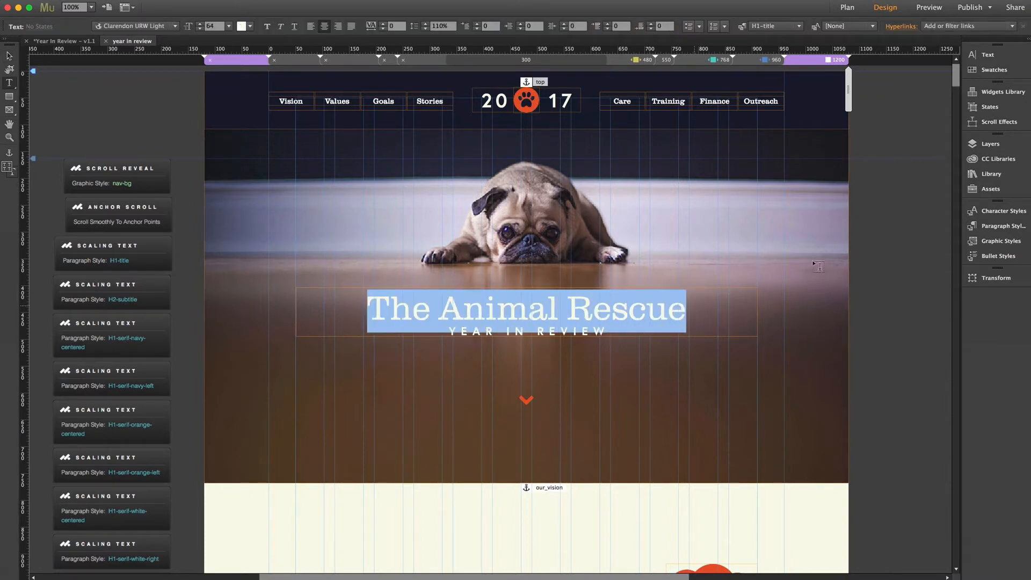
click(1000, 226)
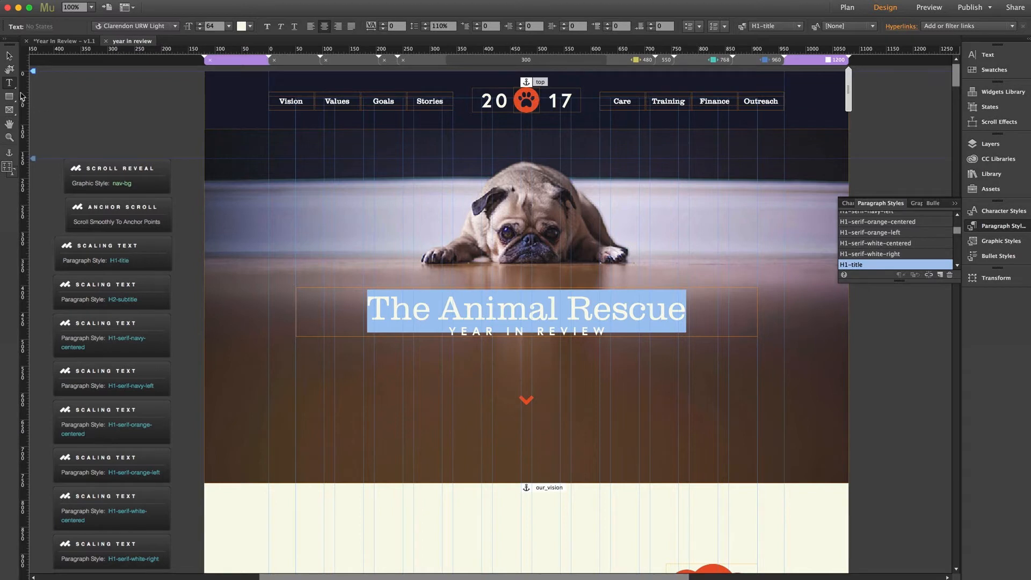
Reselect the Scaling Text widget for H1-title and hide the paragraph styles list.
click(10, 57)
click(117, 261)
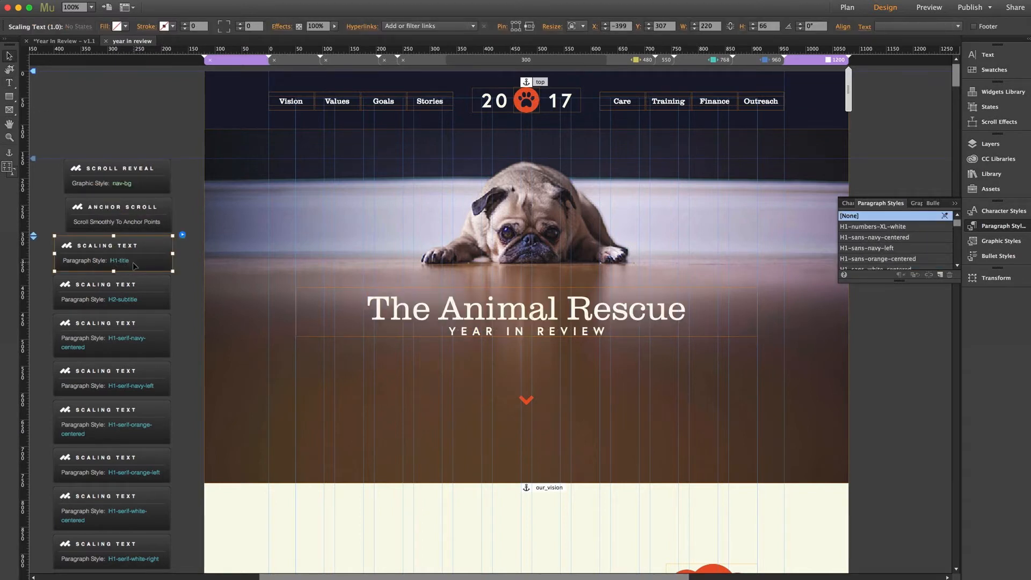
click(1000, 225)
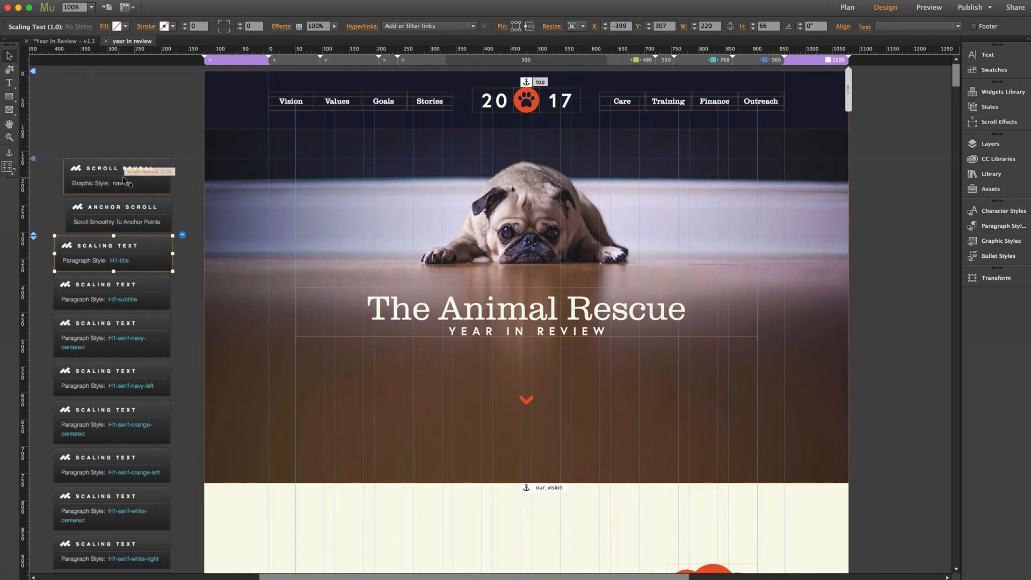
Inspect the Scroll Reveal widget tied to nav-bg, the navigation bar's background rectangle, and the Anchor Scroll widget by selecting each one.
click(153, 175)
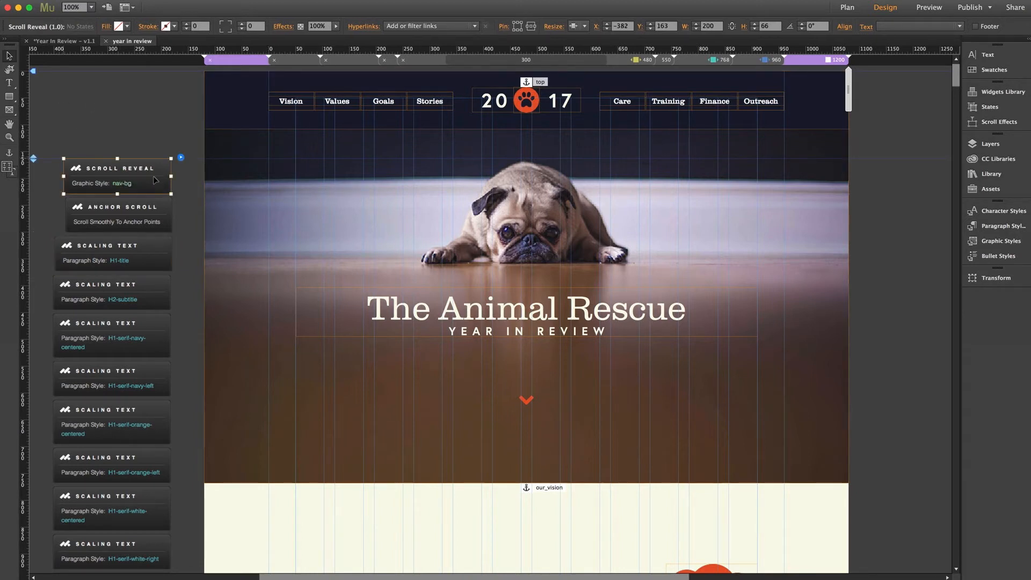
click(221, 107)
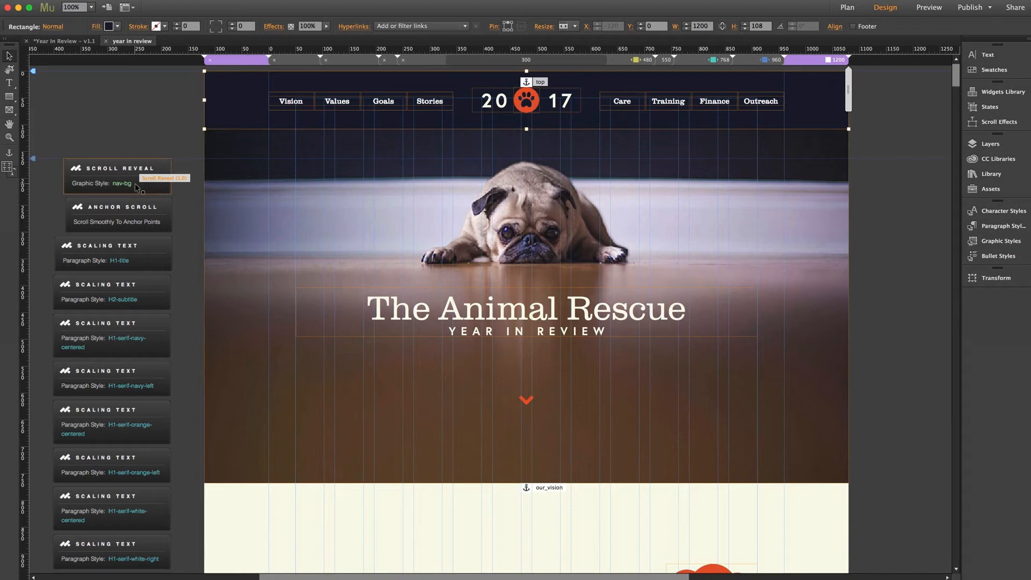
click(182, 189)
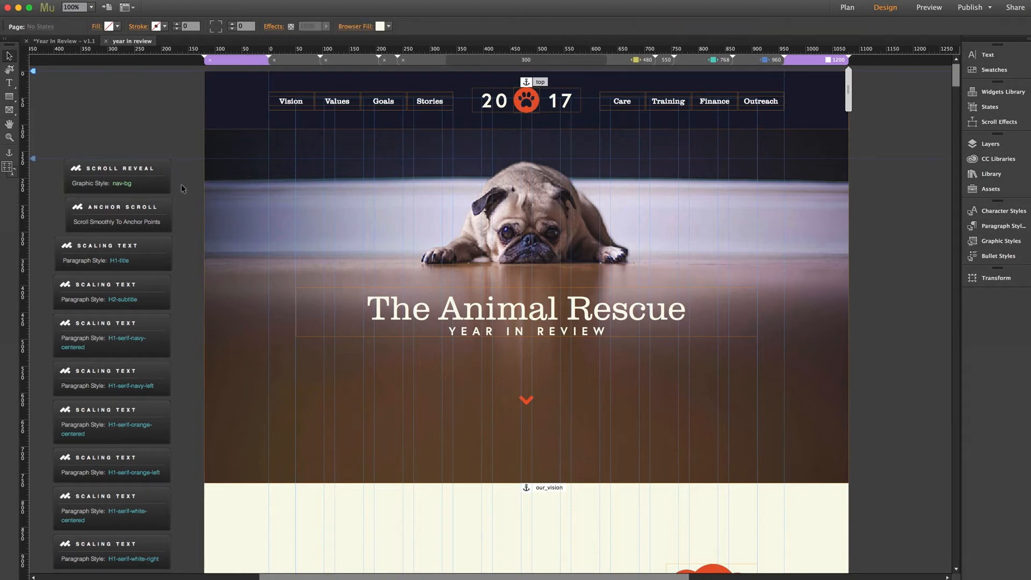
click(148, 211)
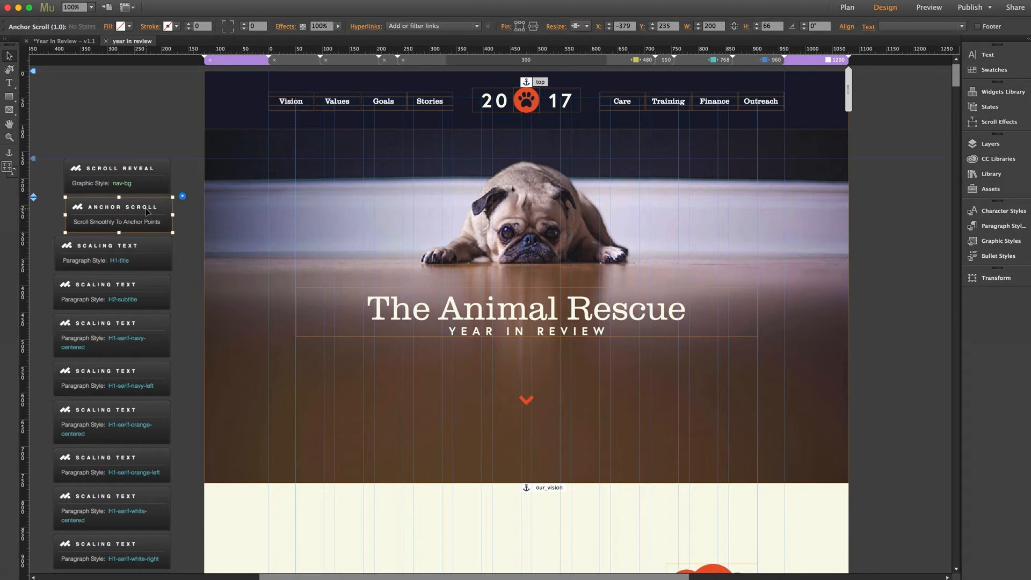
click(186, 218)
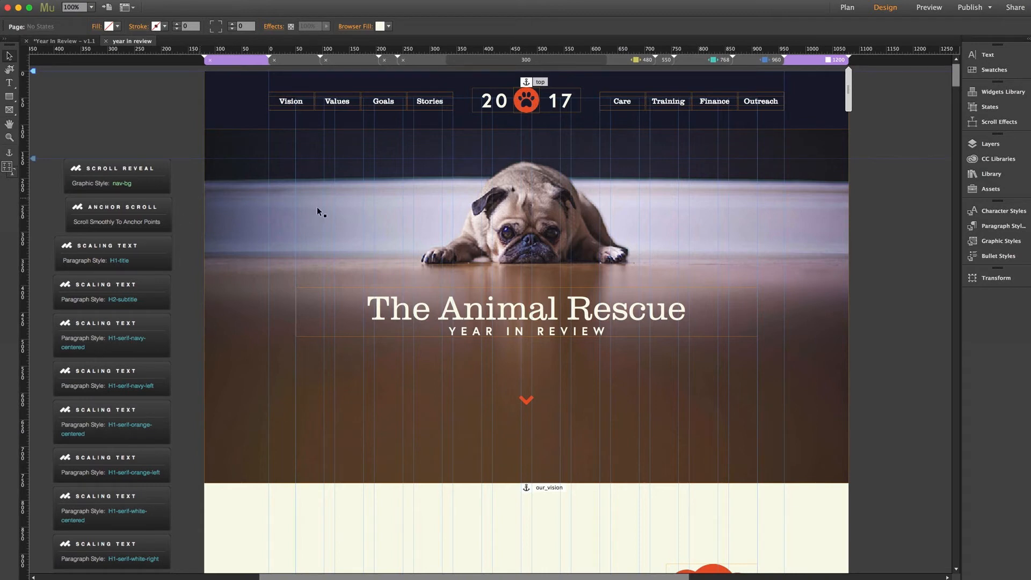
Select both header navigation menus and inspect the Menu Type choices for the menu containing Vision, Values, Goals and Stories.
click(392, 101)
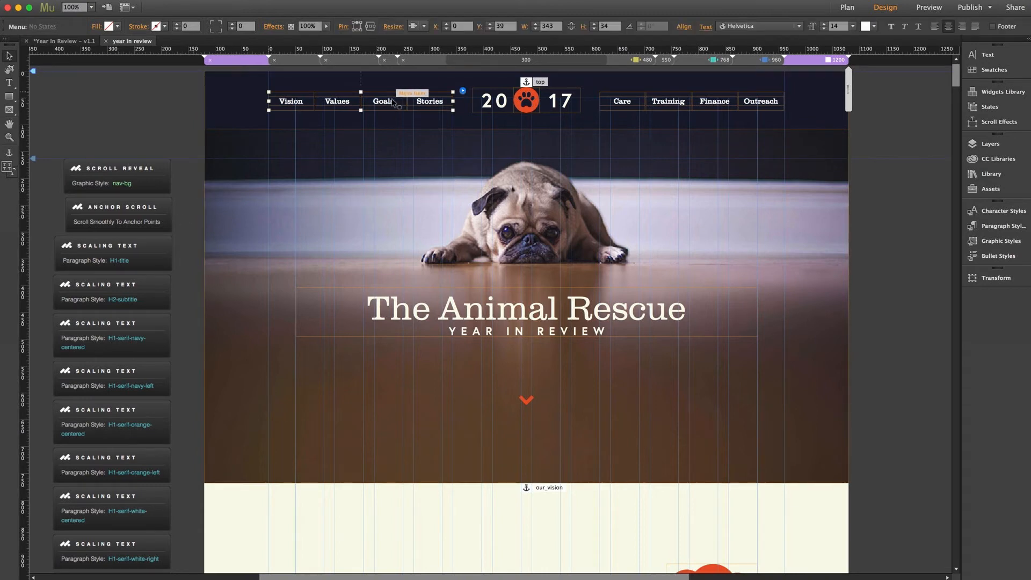
click(682, 102)
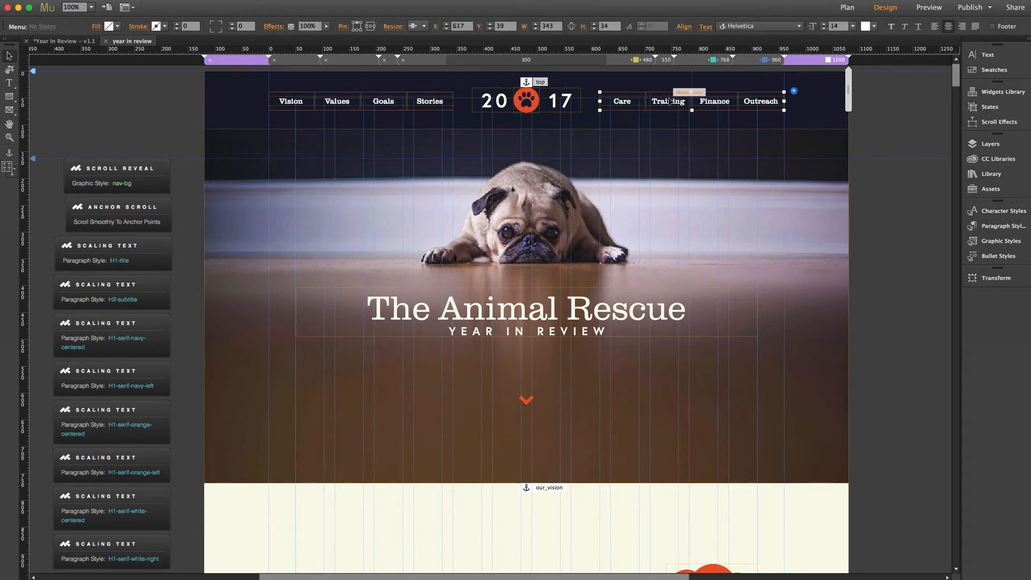
click(440, 106)
click(462, 90)
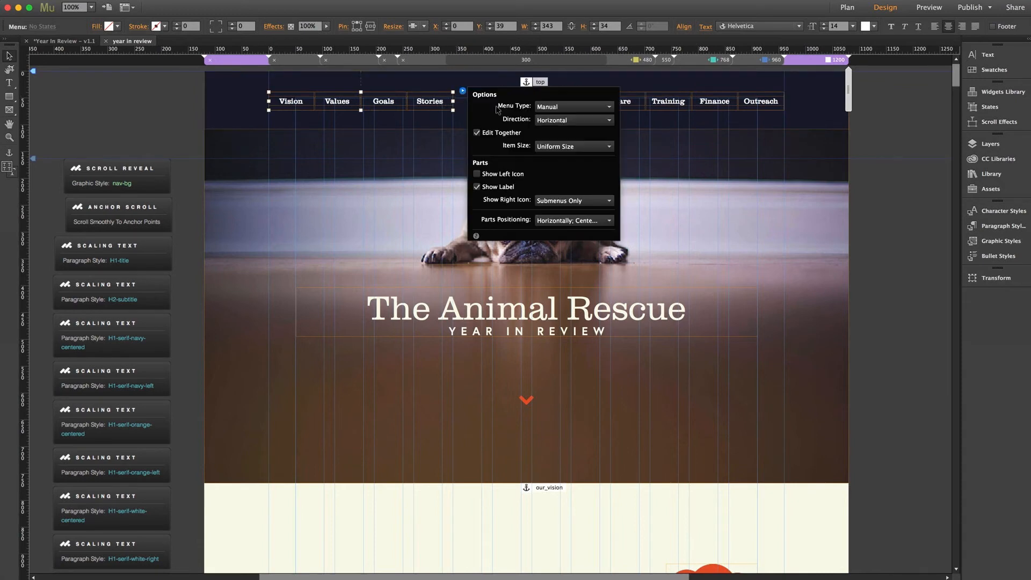
click(551, 108)
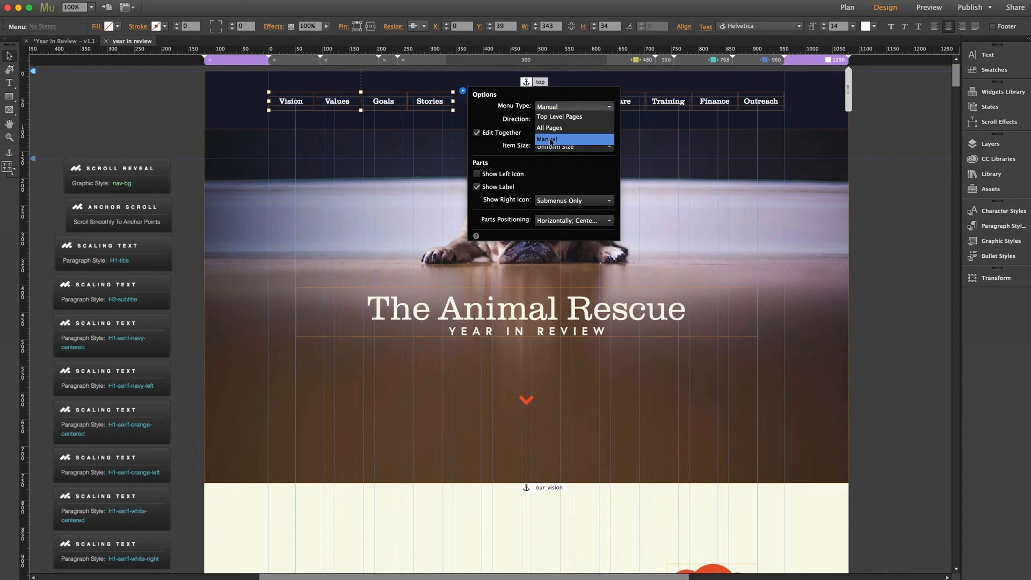
click(492, 121)
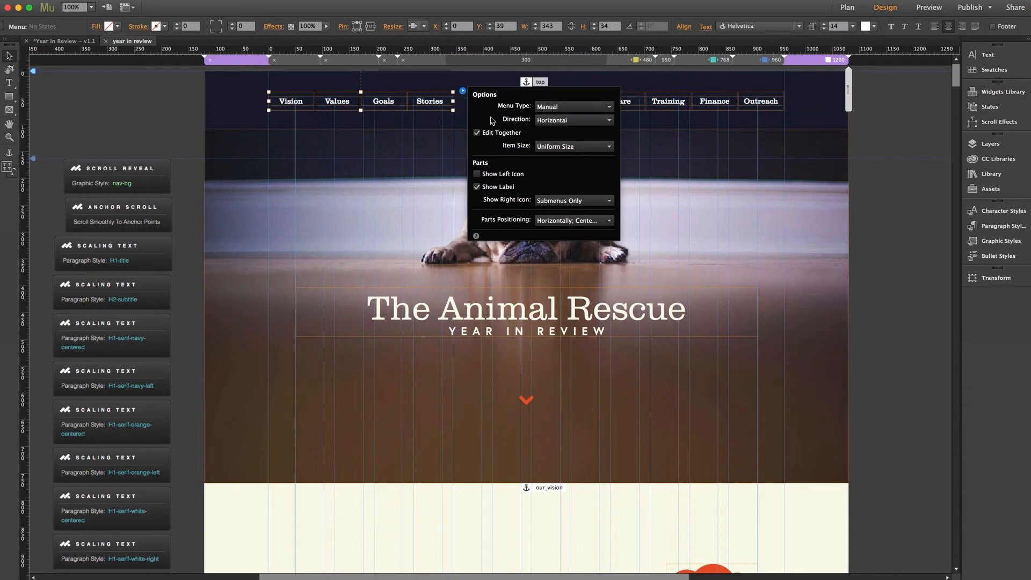
Close the menu options and select the individual Stories menu item to check its hyperlink.
click(420, 182)
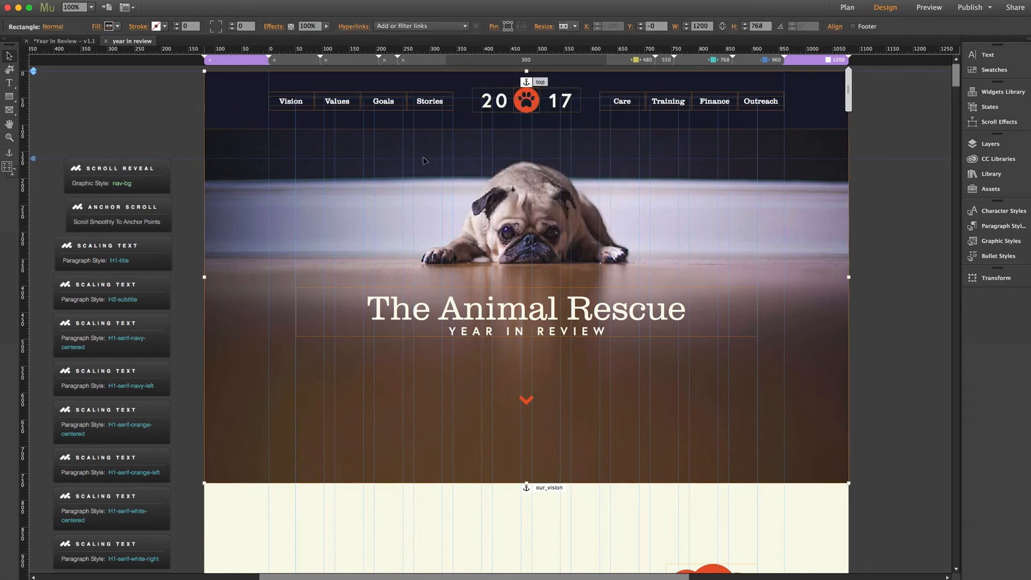
click(429, 102)
click(430, 102)
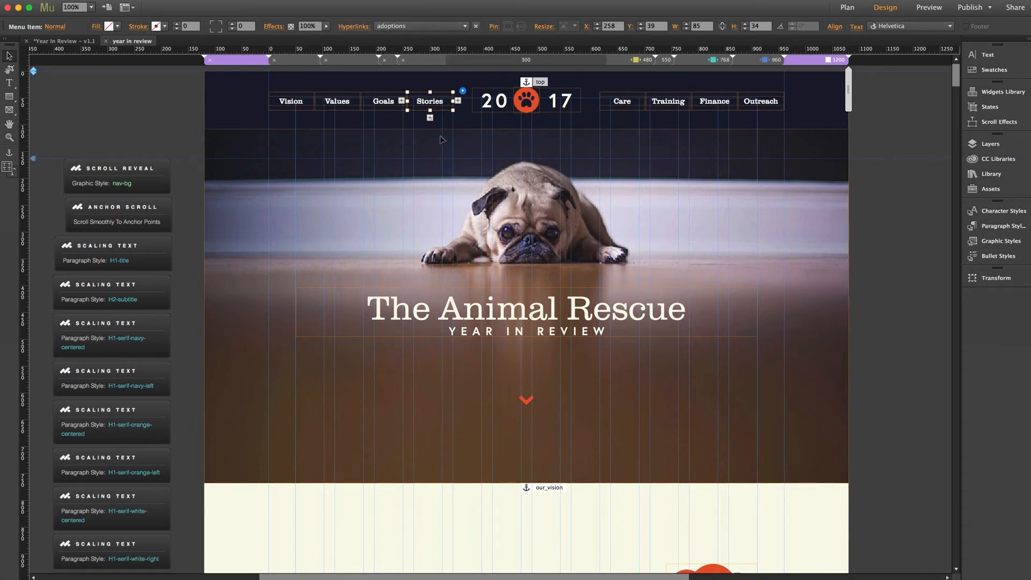
Select the our_vision anchor, view its Rename Anchor option, and point out the tool for placing link anchors.
click(527, 488)
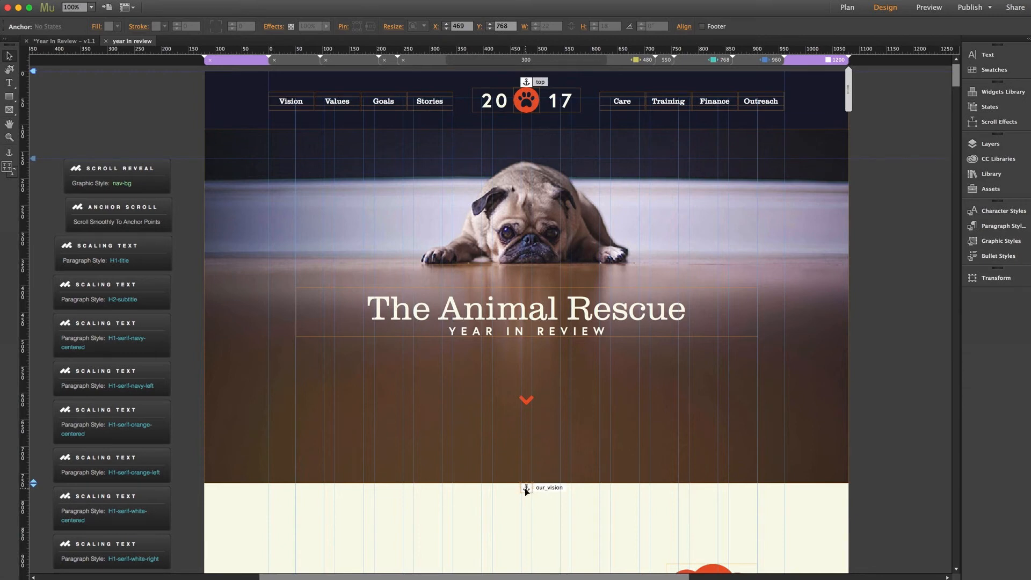
drag(526, 488, 524, 482)
scroll(524, 486, down, 3)
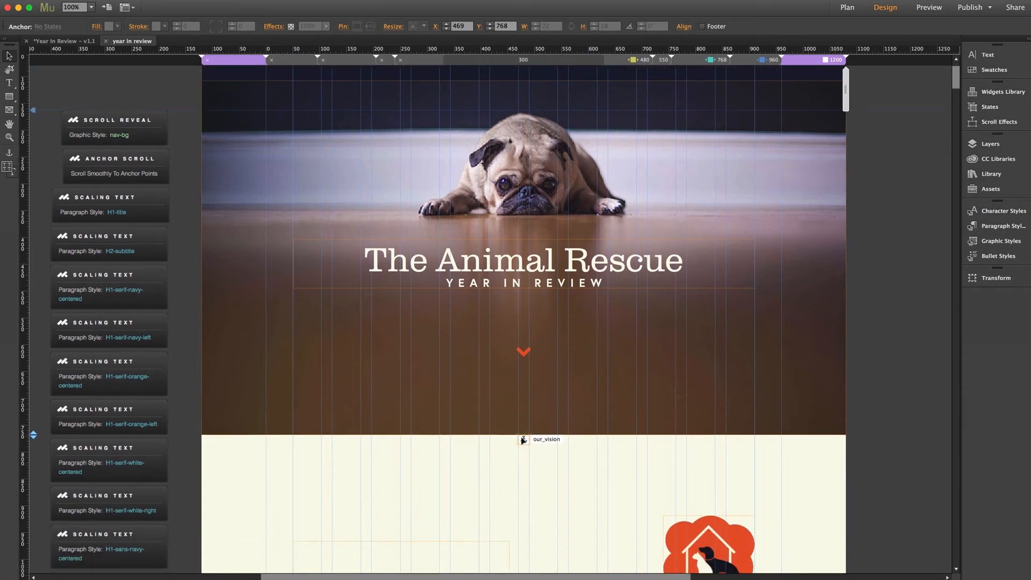
right_click(526, 441)
key(Escape)
scroll(525, 376, down, 5)
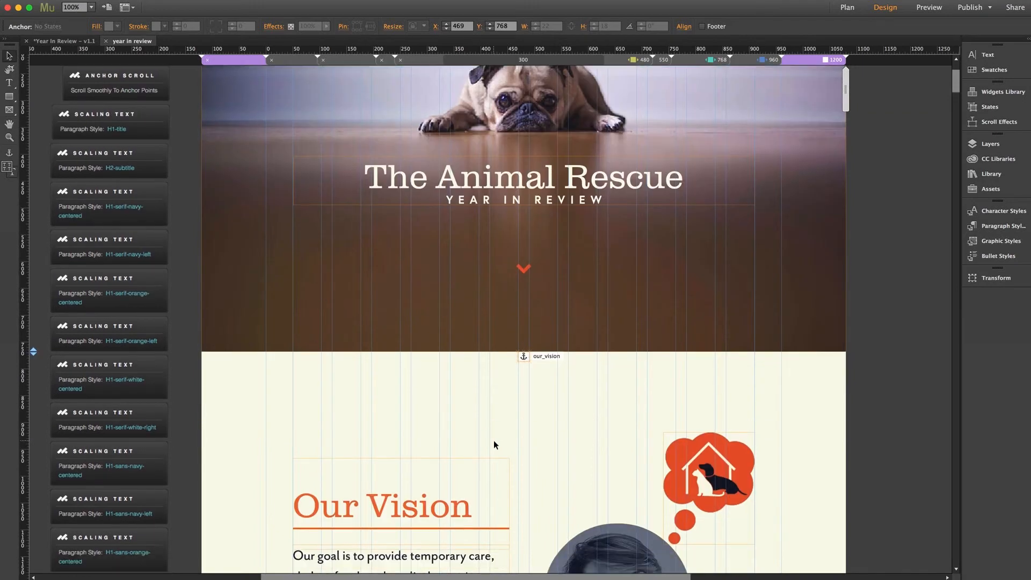
right_click(525, 321)
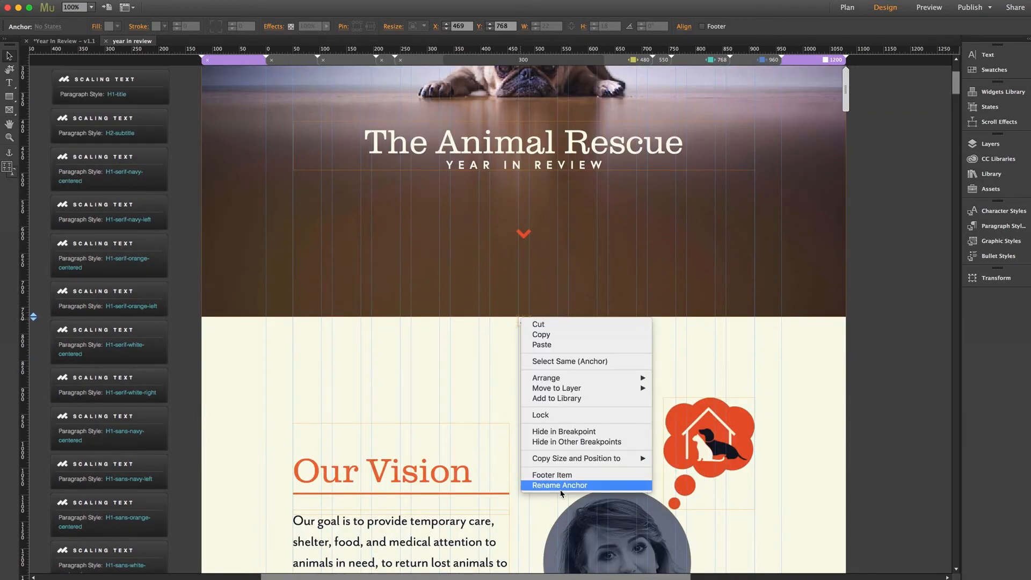
click(11, 157)
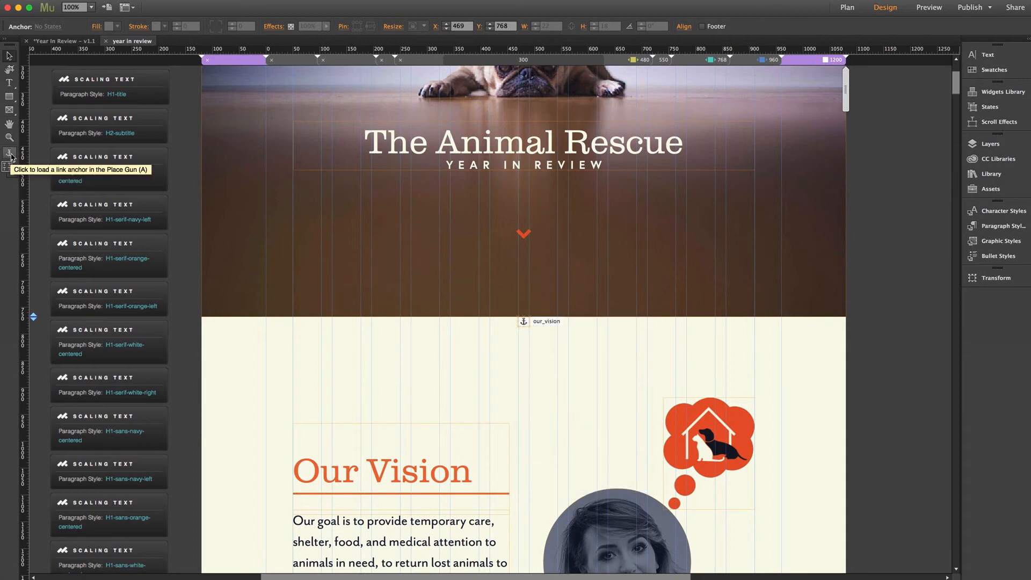
click(197, 204)
Review the page sections from Our Vision through Our Values, Our Goals and Total Animals Rescued to Success Stories.
scroll(190, 215, down, 1)
scroll(190, 214, down, 15)
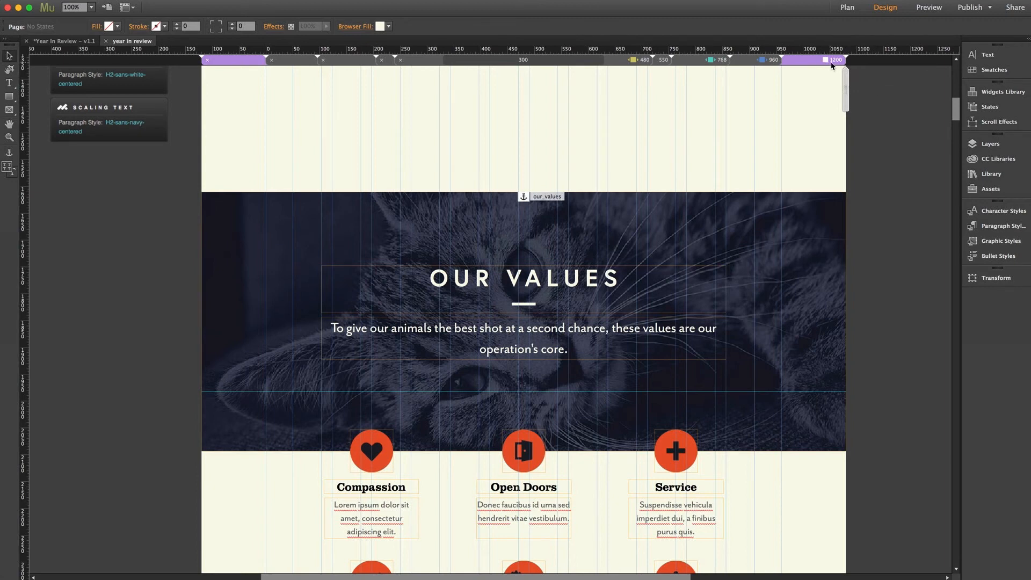
mouse_move(831, 65)
scroll(867, 259, down, 10)
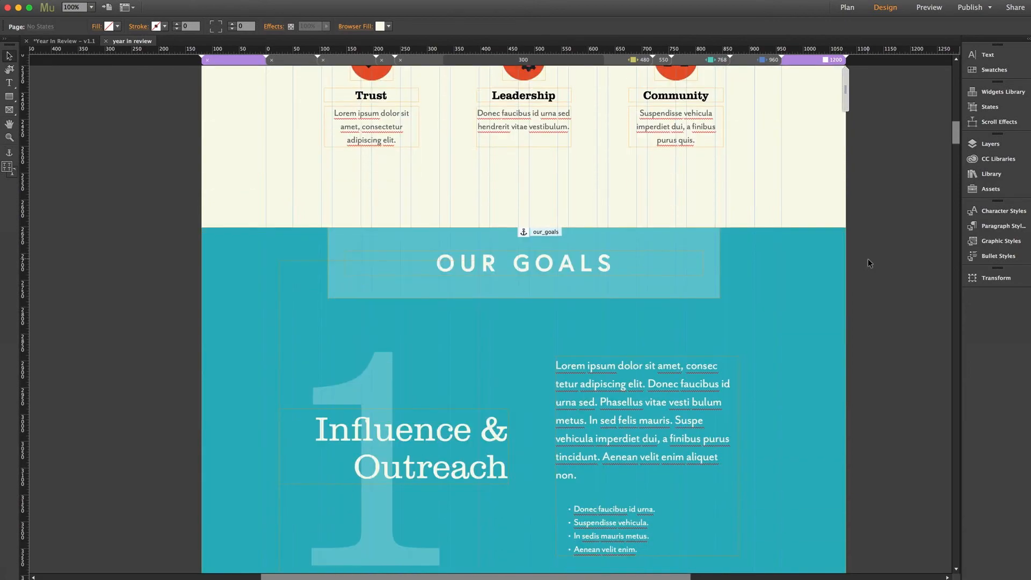
scroll(869, 260, down, 12)
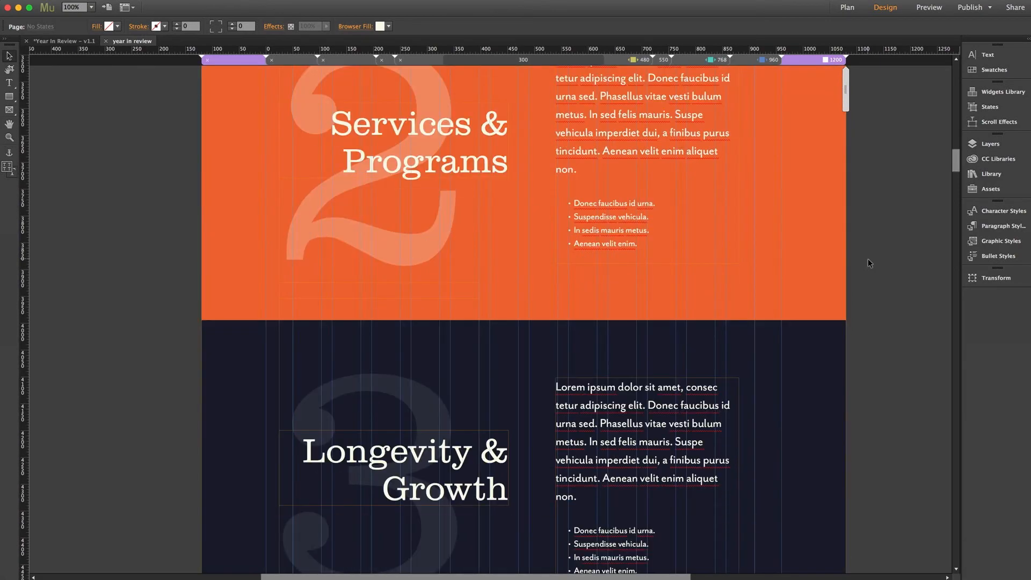
scroll(868, 260, down, 10)
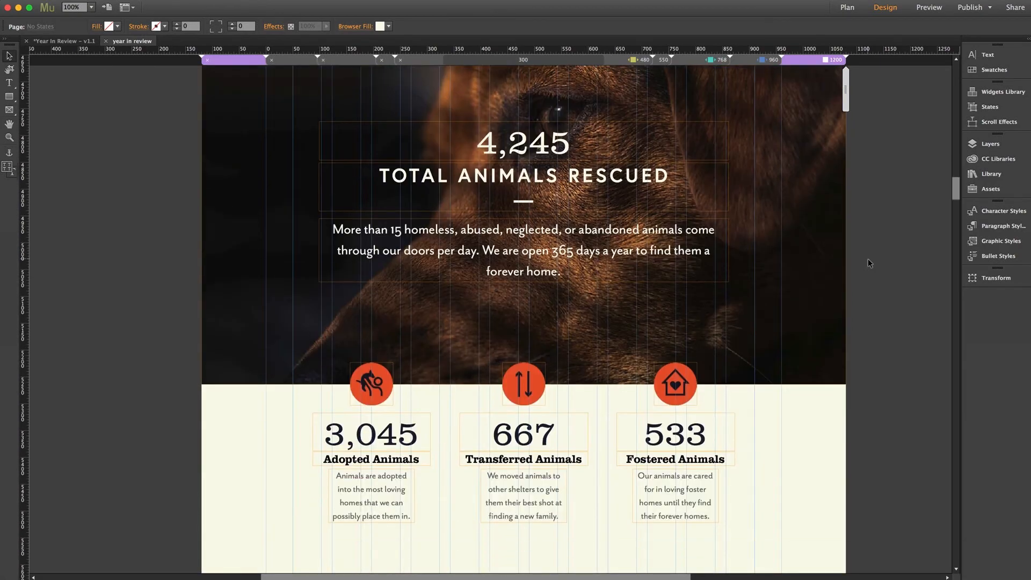
scroll(867, 259, down, 6)
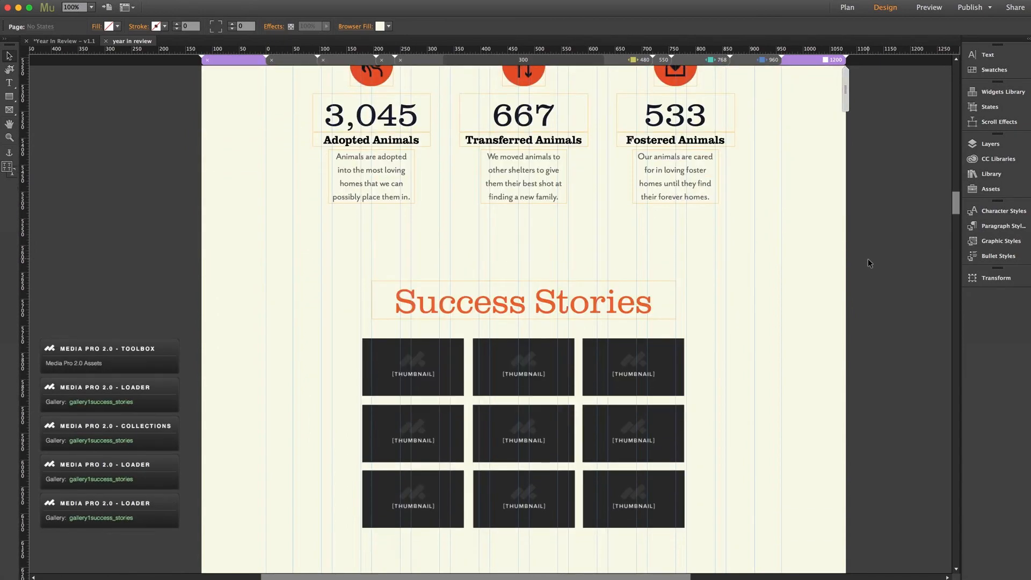
Select the Media Pro 2.0 gallery under Success Stories, inspect its widget options, and deselect it.
scroll(867, 259, down, 2)
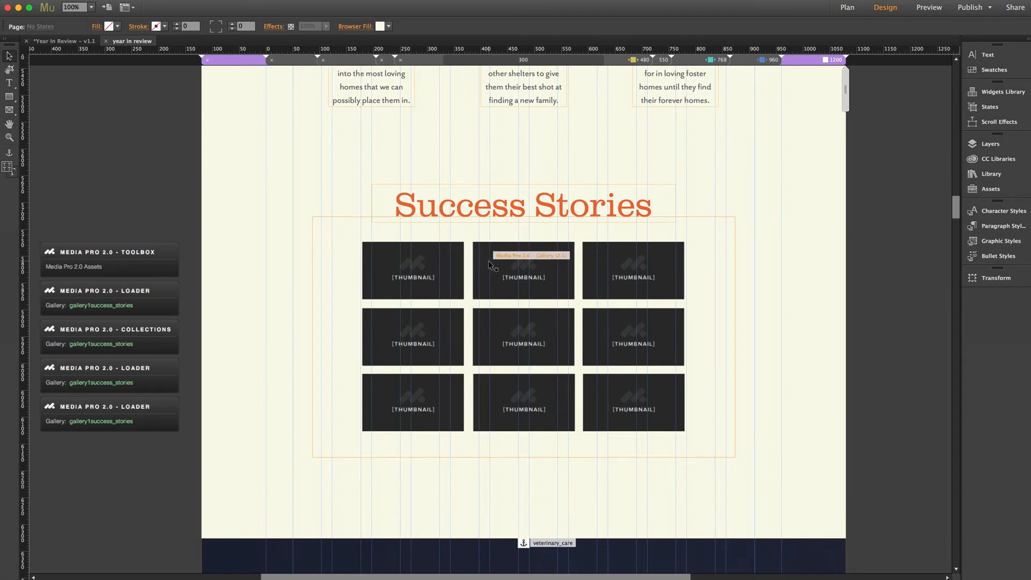
click(682, 259)
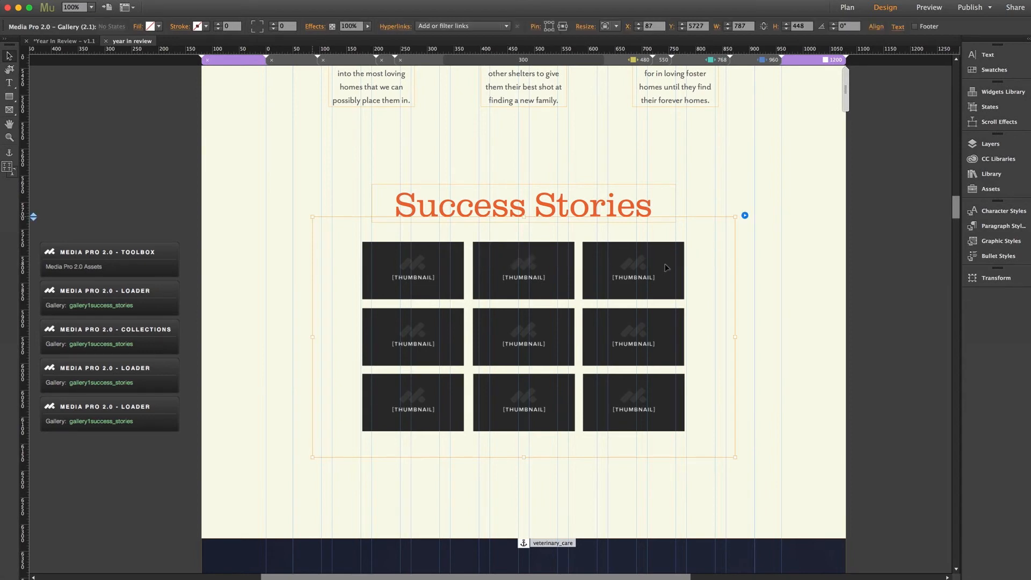
click(744, 216)
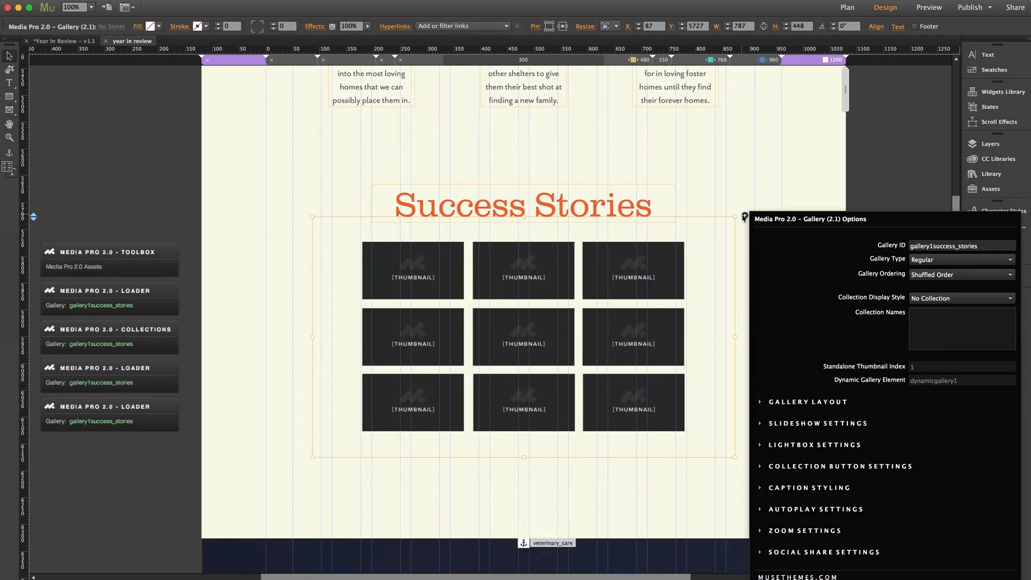
click(711, 192)
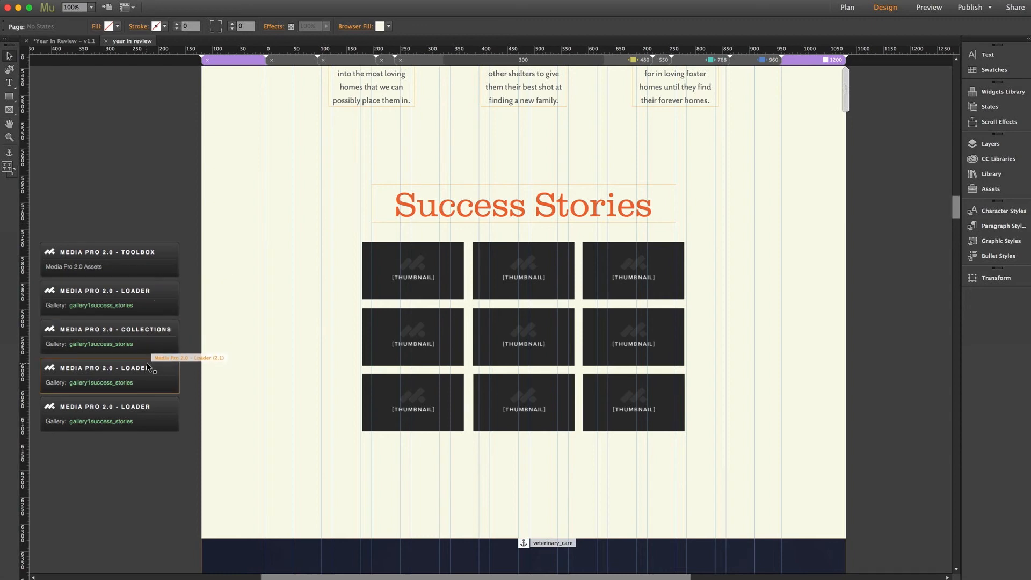
Open the options of the second Media Pro 2.0 Loader widget for gallery1success_stories, inspect them, and close them.
scroll(147, 363, down, 3)
click(152, 336)
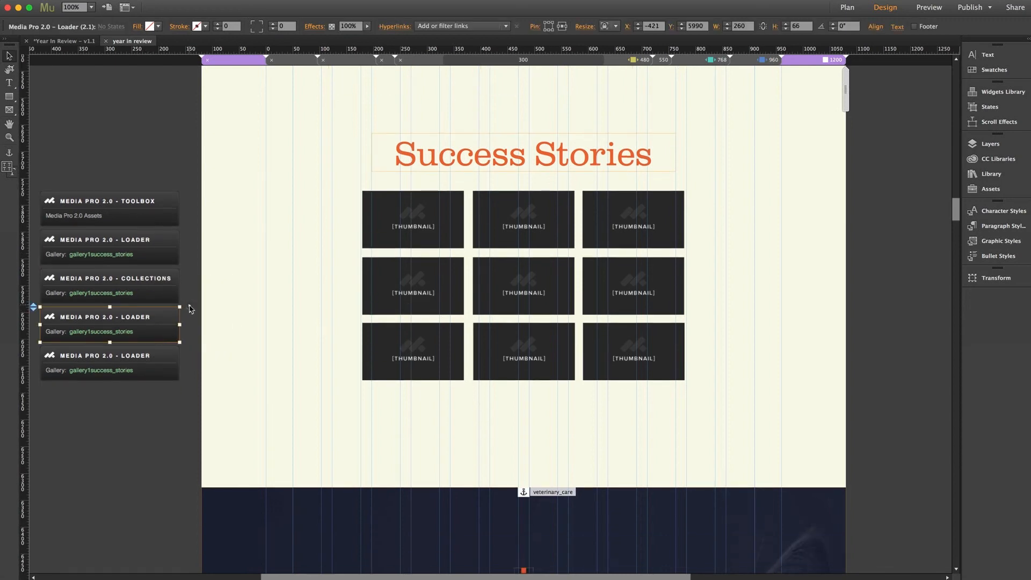
click(189, 307)
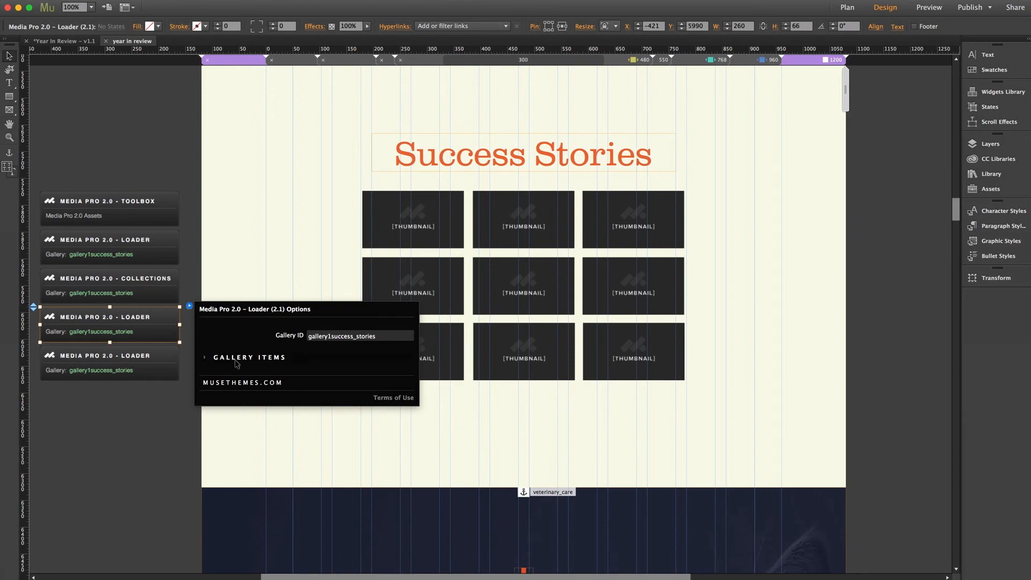
click(158, 395)
click(147, 429)
Review the sections from Veterinary Care through Training, Lost and Found and Financial to the revenue and expenses charts.
scroll(147, 429, down, 3)
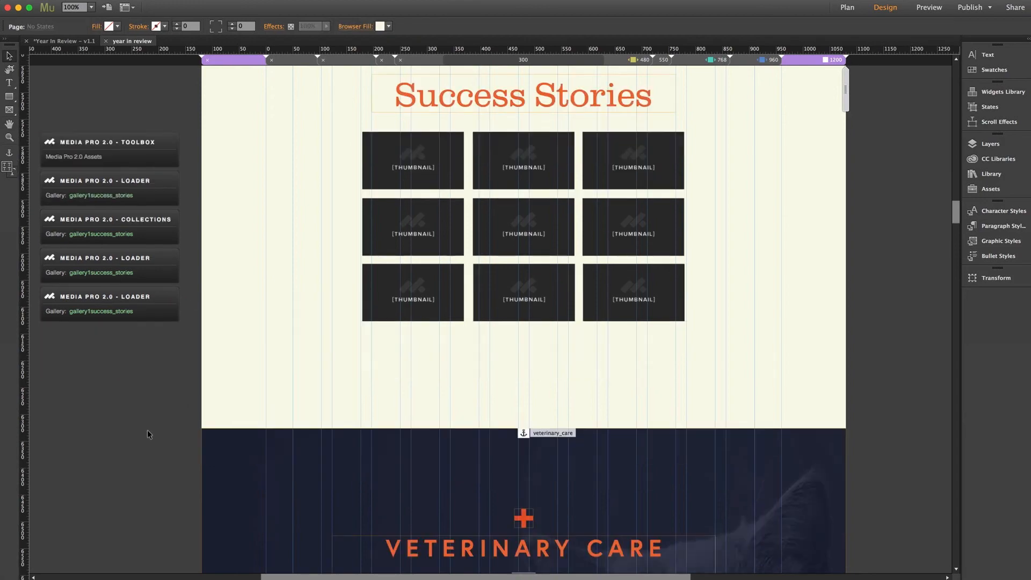
scroll(149, 433, down, 20)
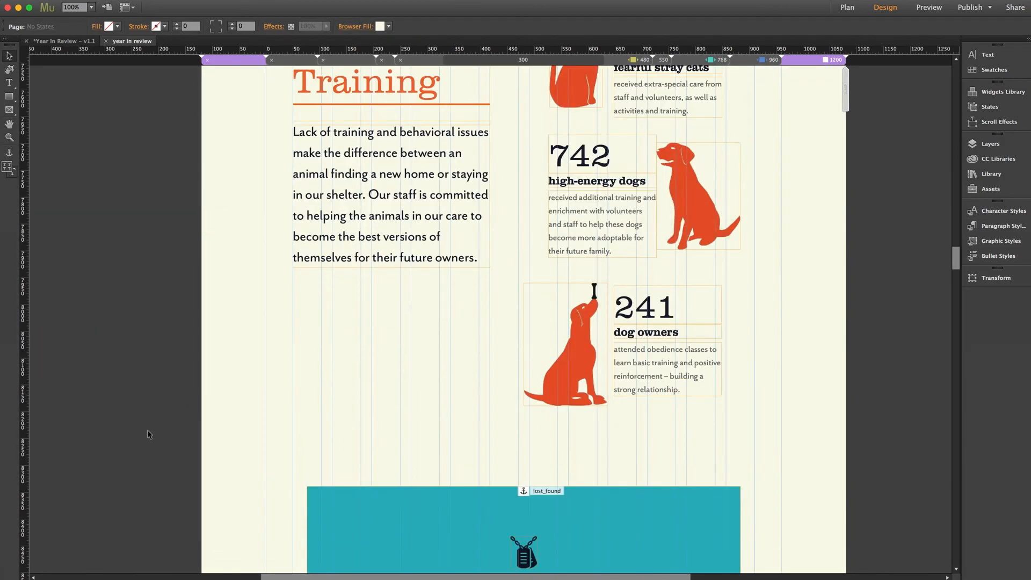
scroll(149, 434, down, 18)
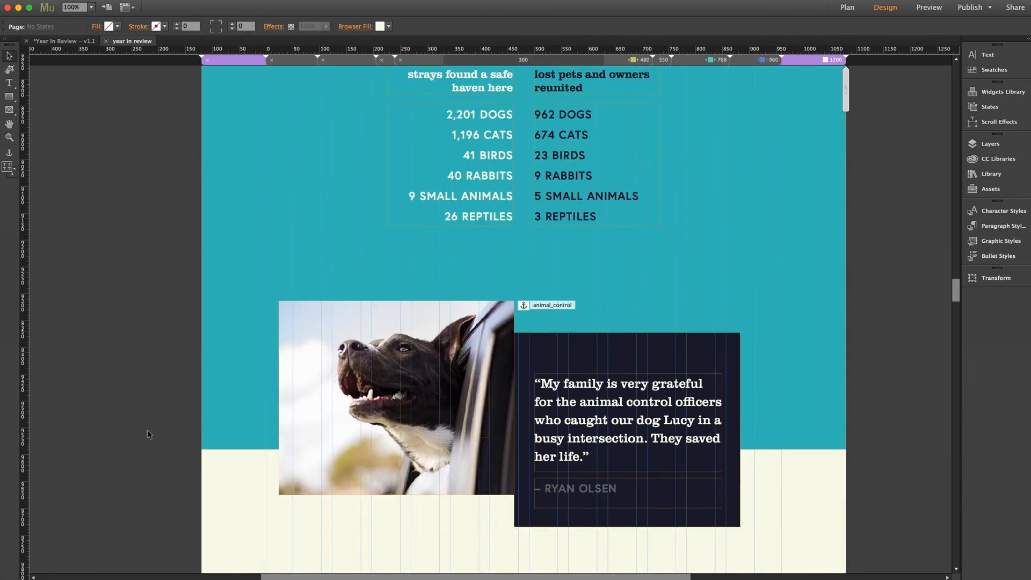
scroll(148, 434, down, 18)
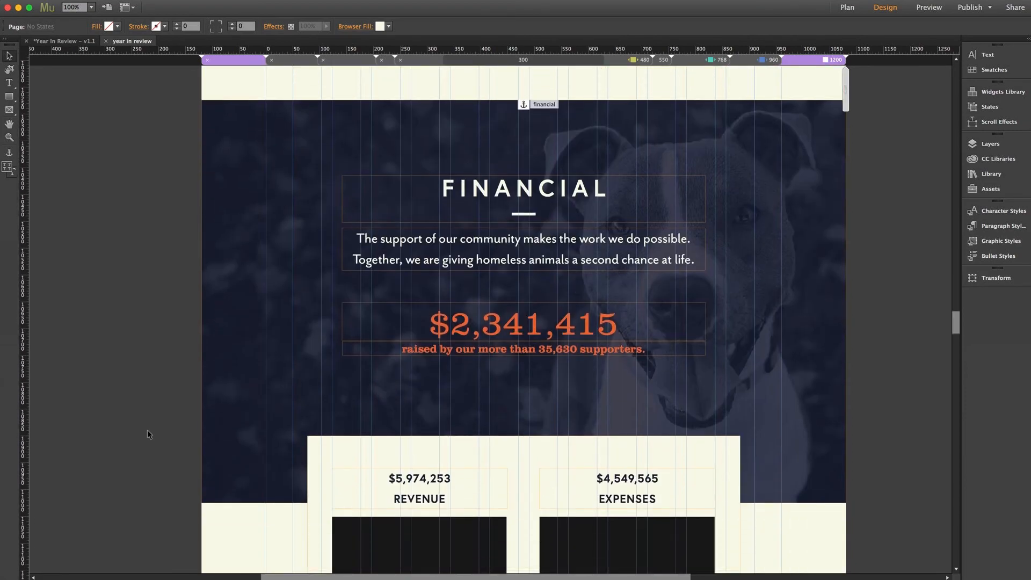
scroll(149, 435, down, 7)
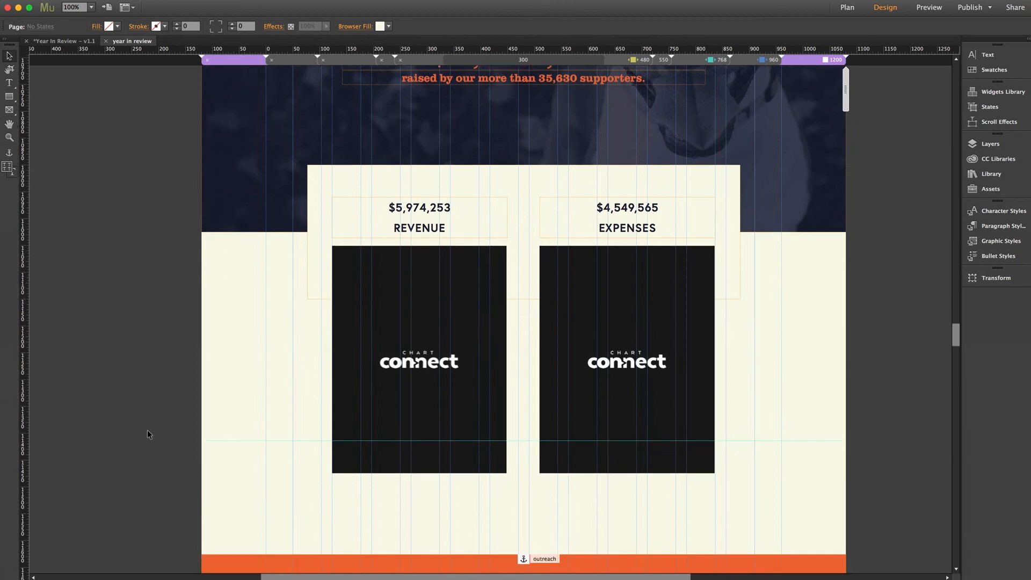
scroll(148, 431, down, 1)
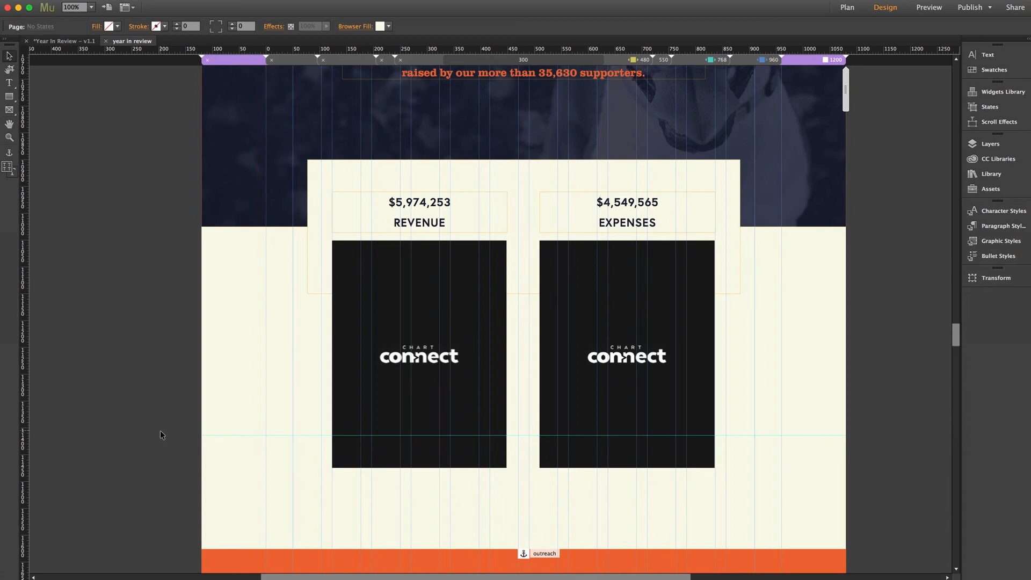
scroll(160, 430, down, 1)
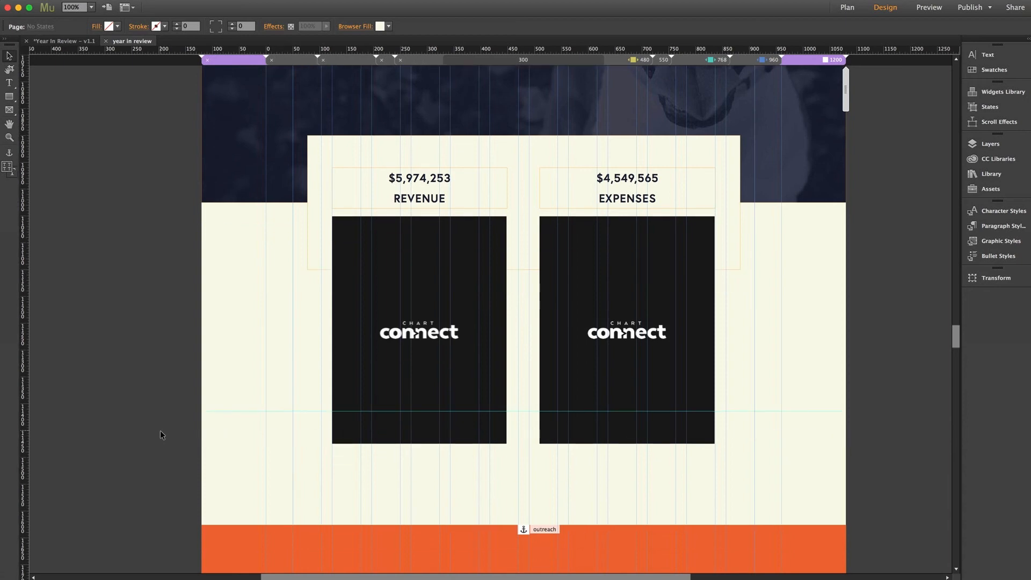
Open the options of the Revenue Donut Chart widget, examine its widget ID, CSV source and Google spreadsheet key settings, and close them.
click(450, 290)
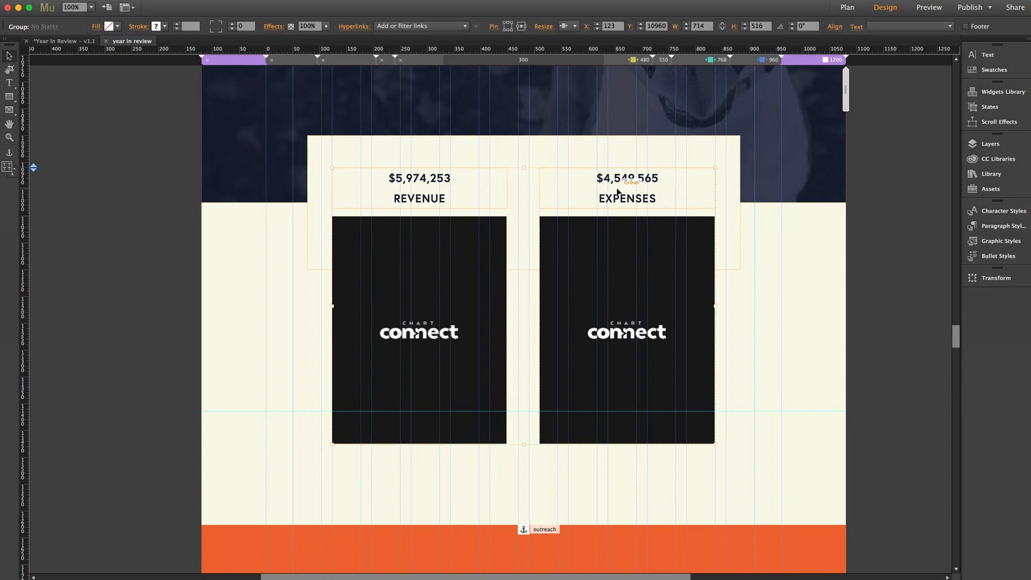
click(486, 257)
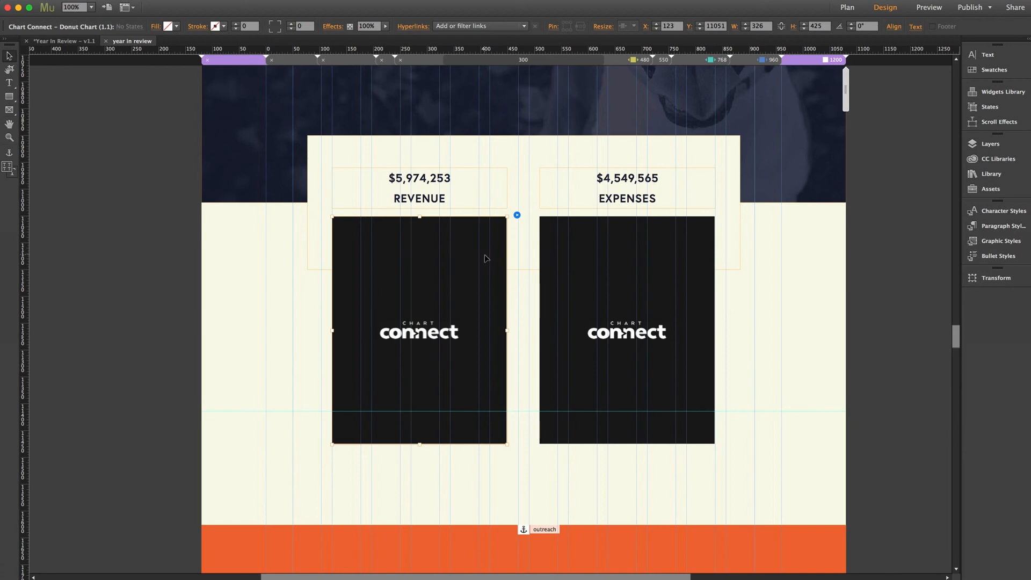
click(516, 216)
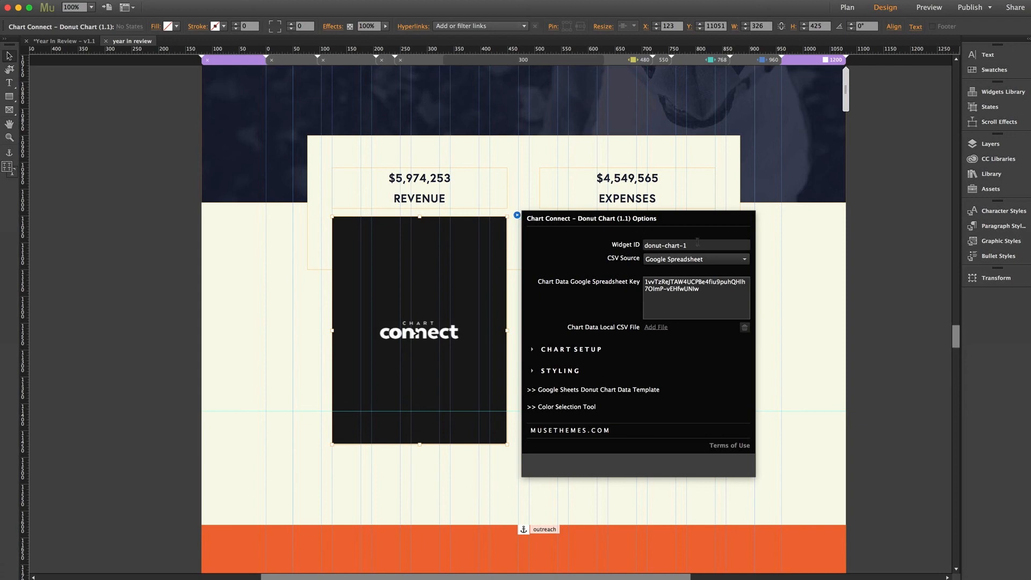
drag(699, 245, 644, 245)
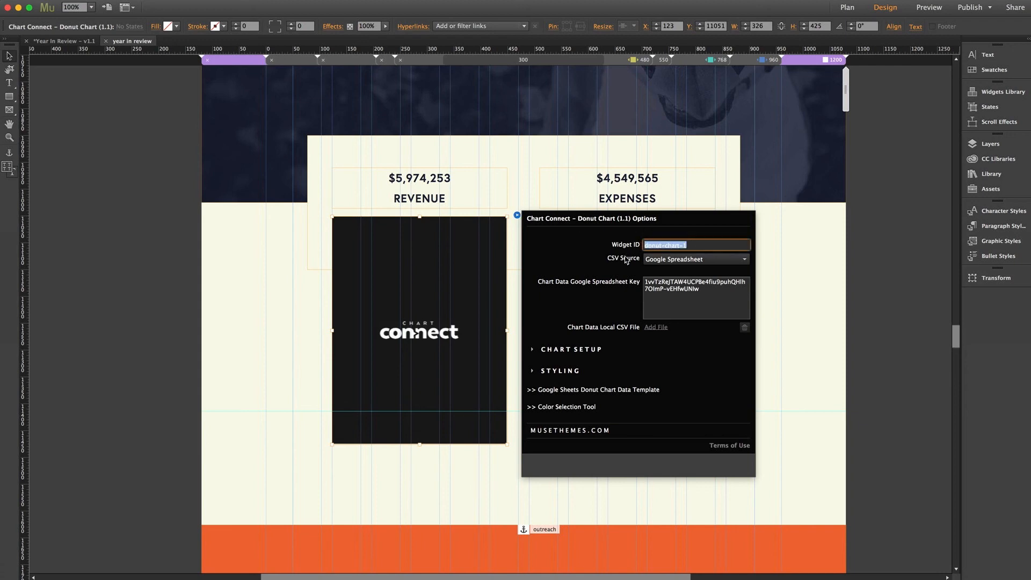
click(705, 293)
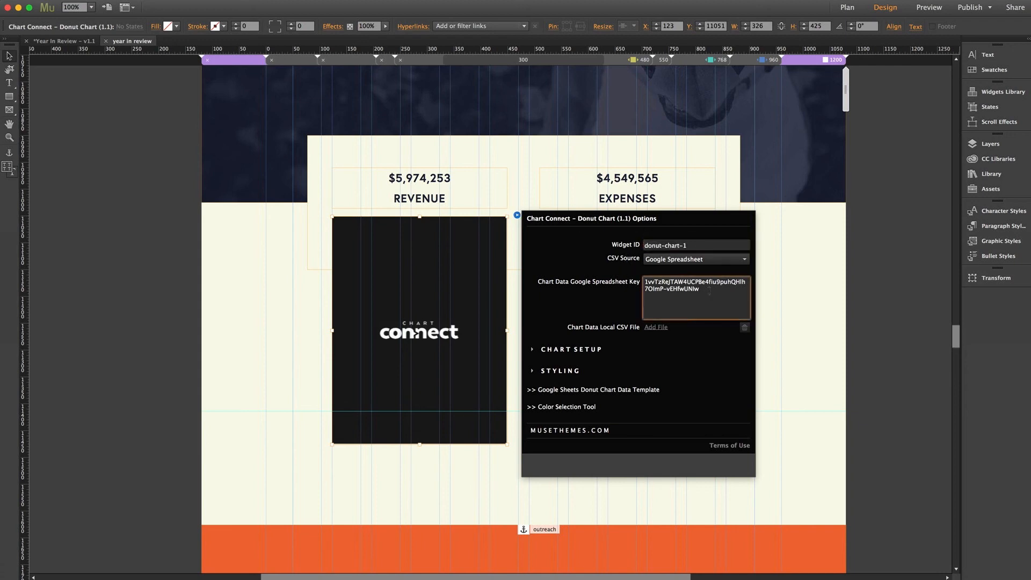
drag(709, 290, 616, 275)
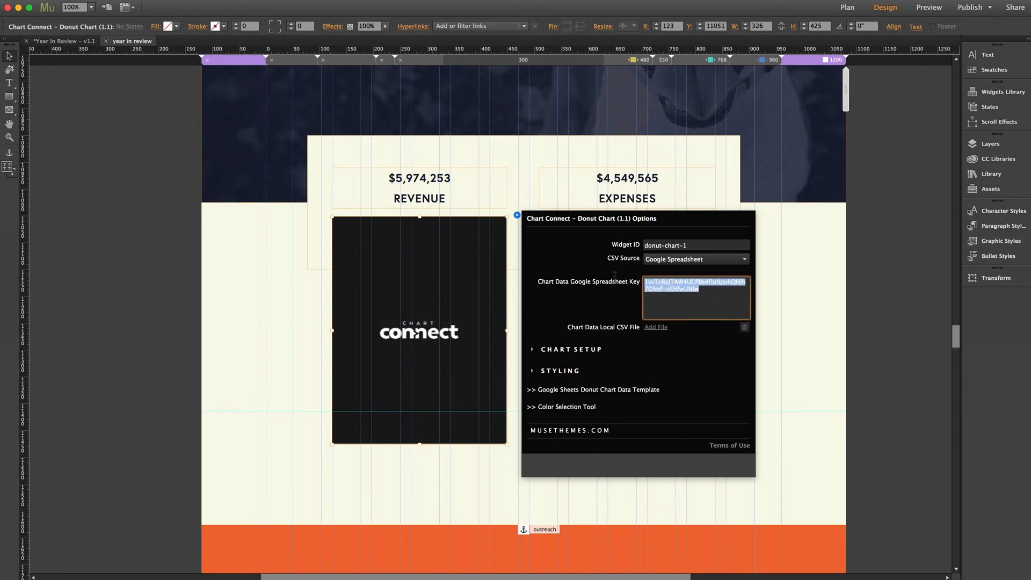
click(716, 302)
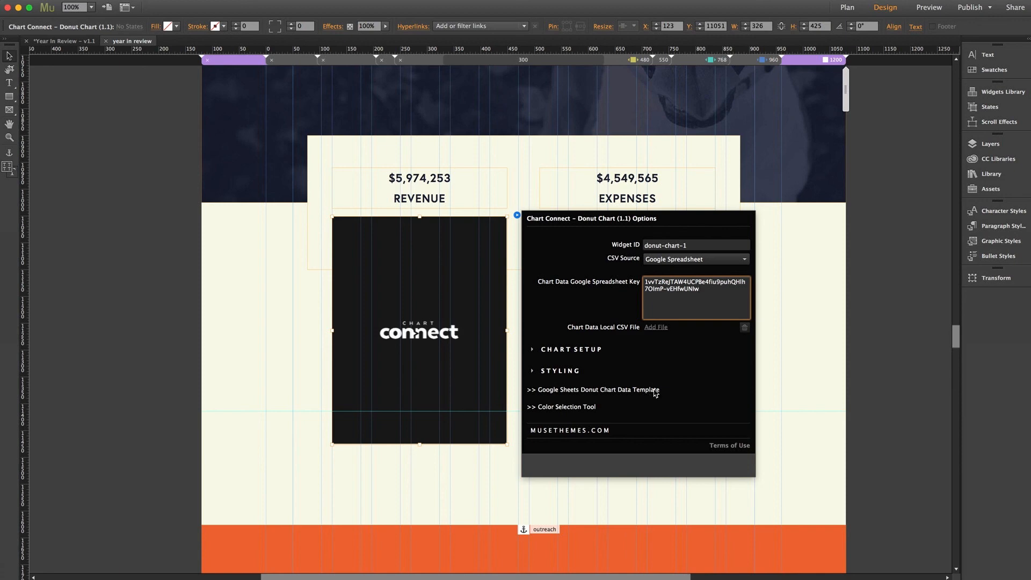
click(874, 348)
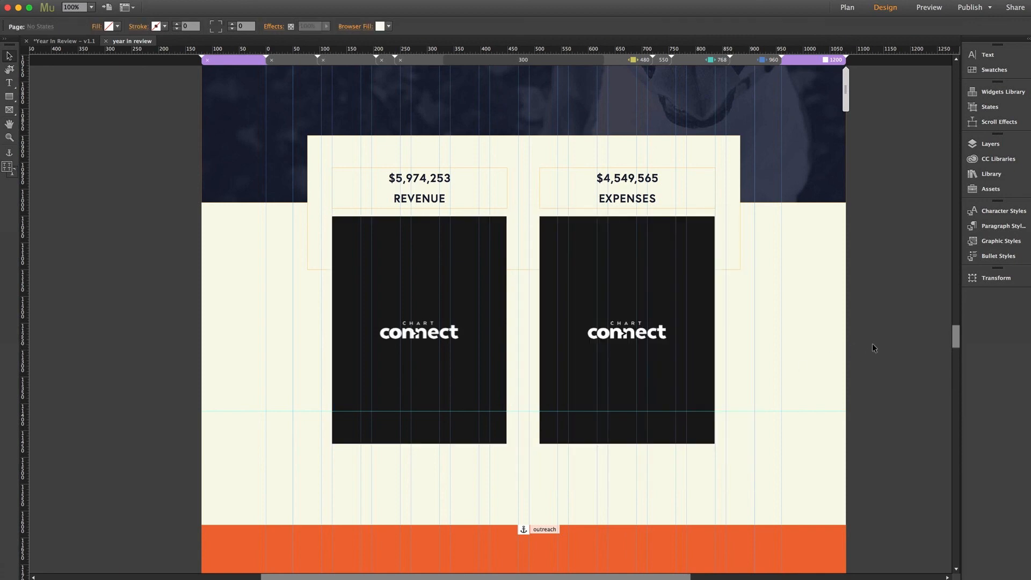